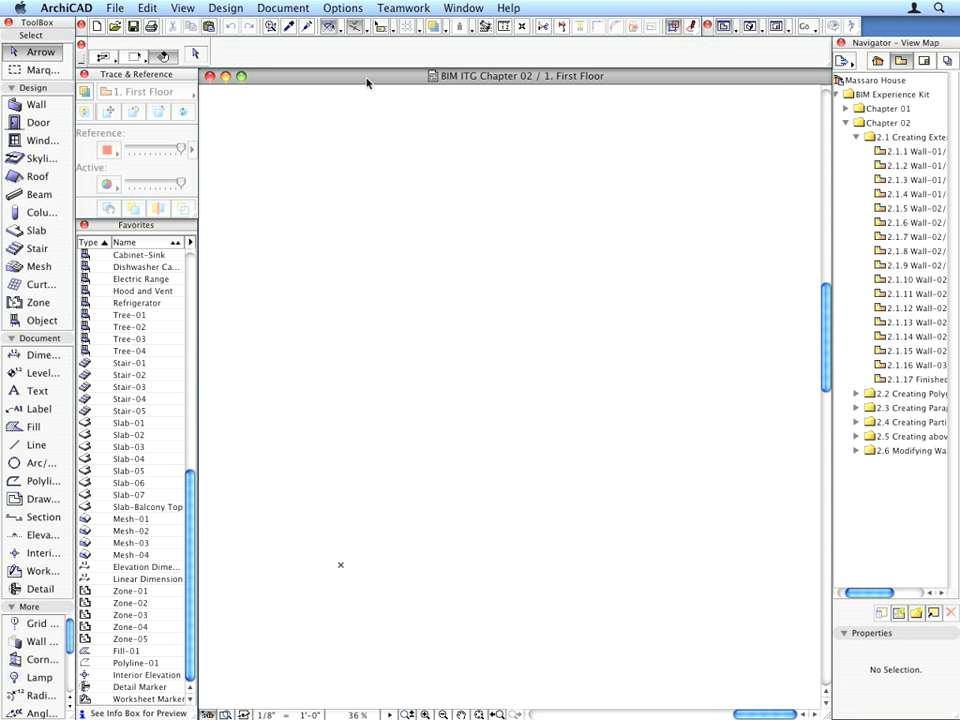
Create an independent worksheet with ID W-01 named 'DWG Walls' from Documenting Tools.
{"action": "left_click", "coordinate": [298, 6]}
{"action": "mouse_move", "coordinate": [300, 26]}
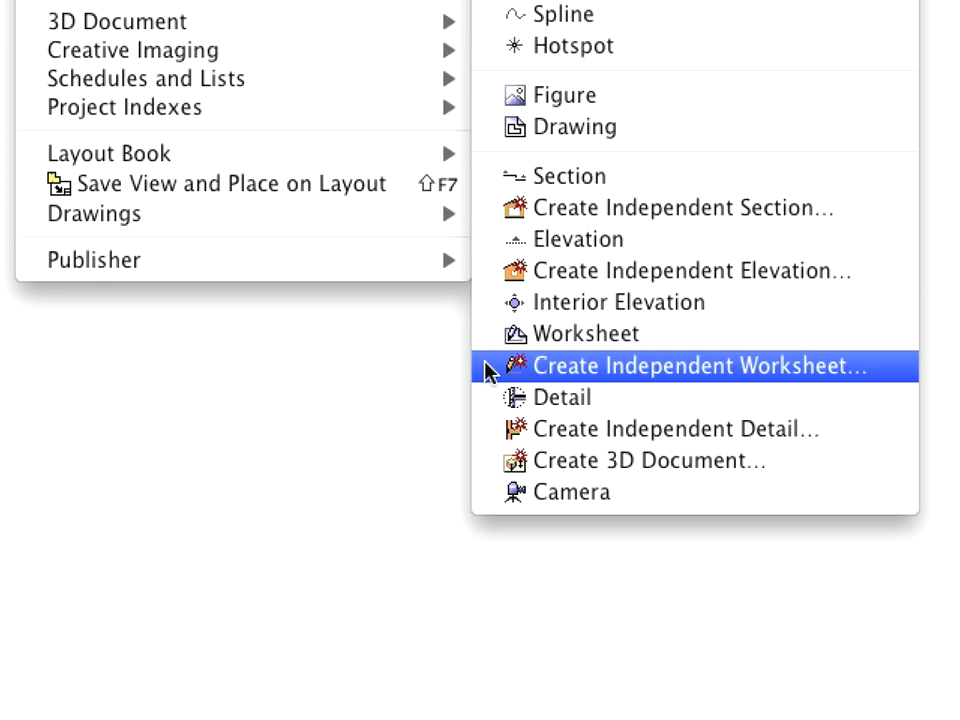
{"action": "left_click", "coordinate": [489, 366]}
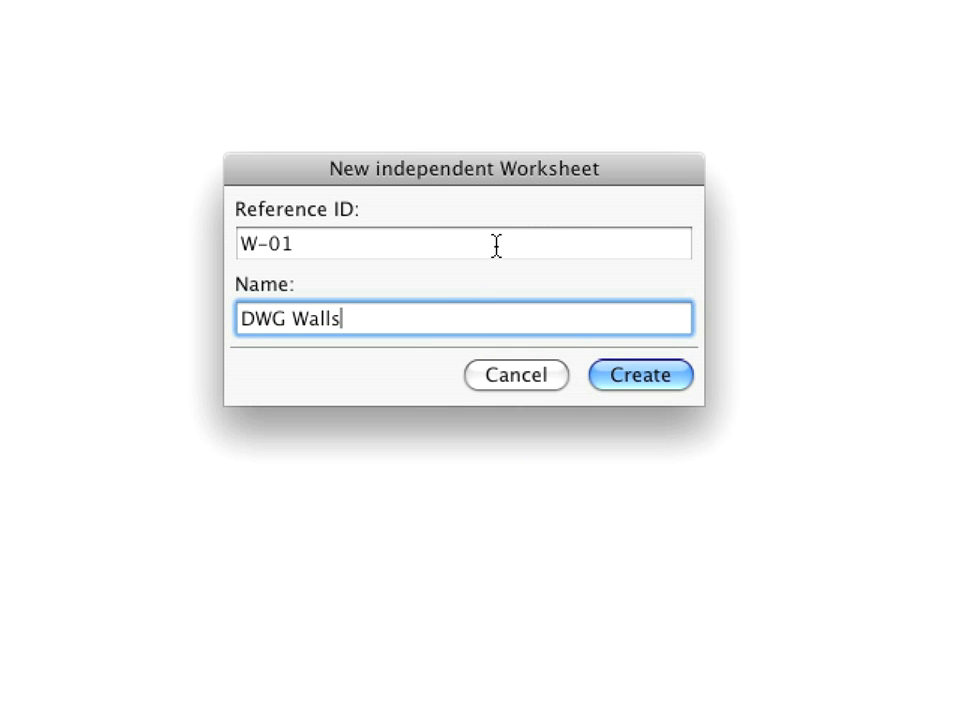
{"action": "key", "text": "Return"}
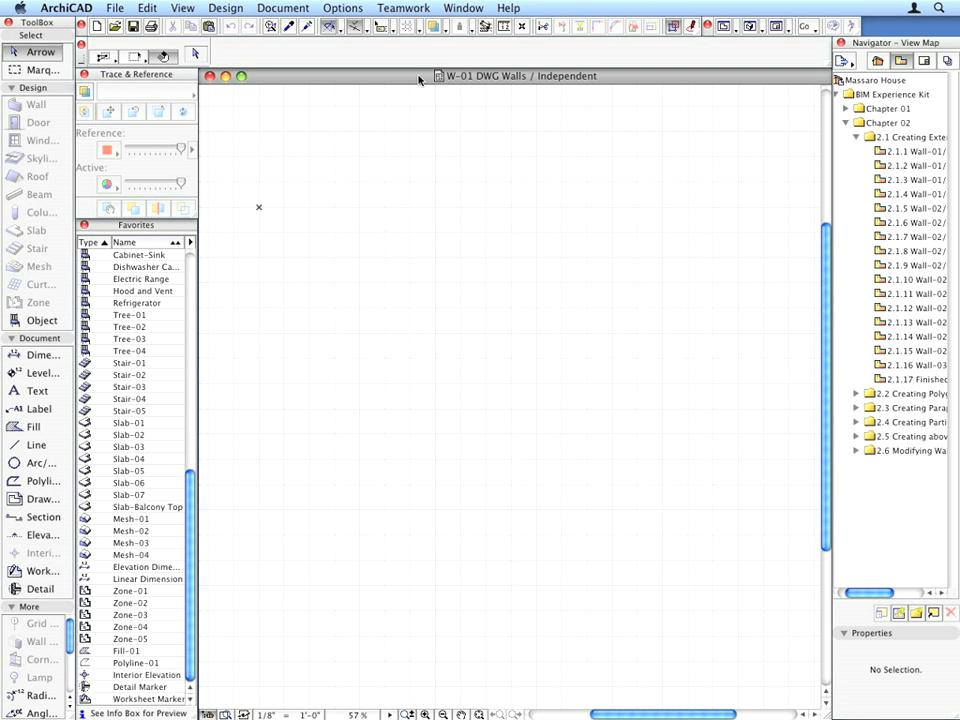
Place Walls.dwg as an external drawing, keeping 1 drawing unit equal to 1 inch.
{"action": "left_click", "coordinate": [118, 8]}
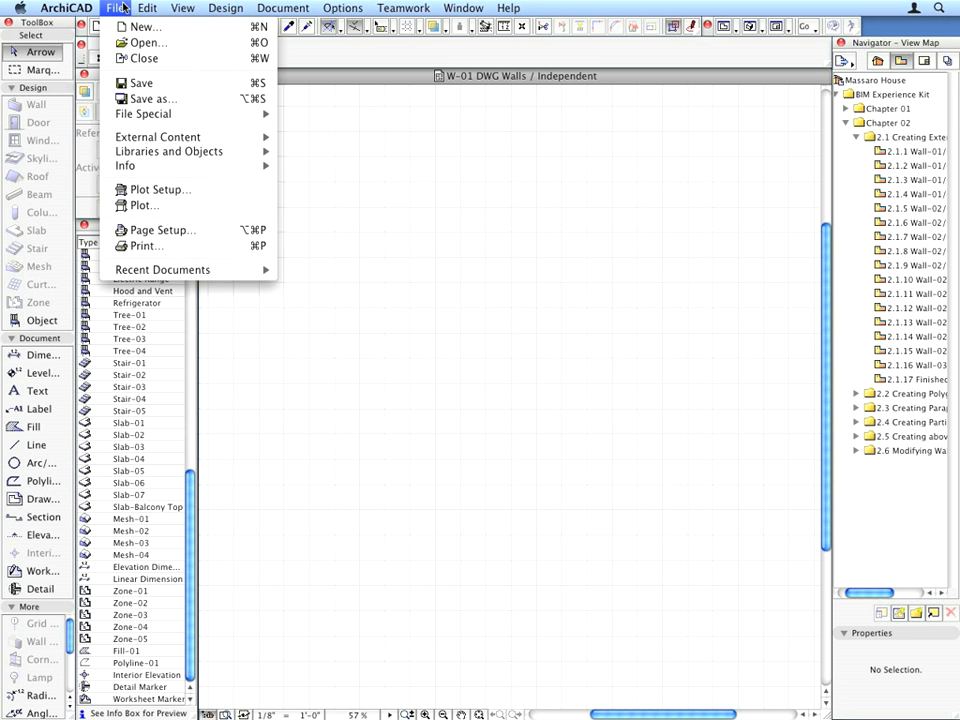
{"action": "mouse_move", "coordinate": [180, 137]}
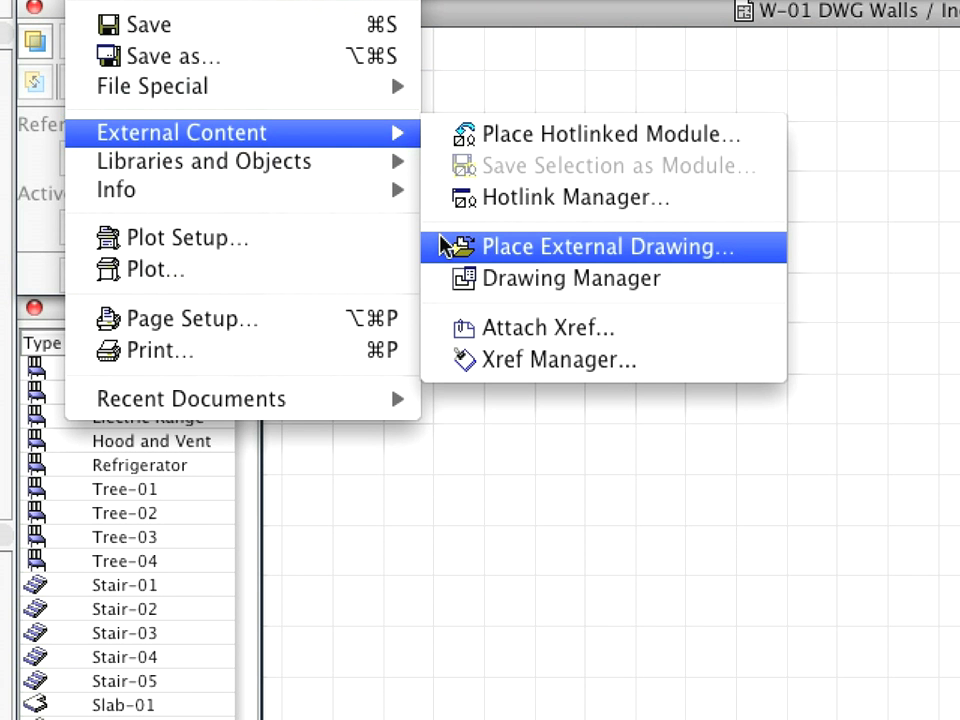
{"action": "left_click", "coordinate": [560, 246]}
{"action": "left_click", "coordinate": [375, 399]}
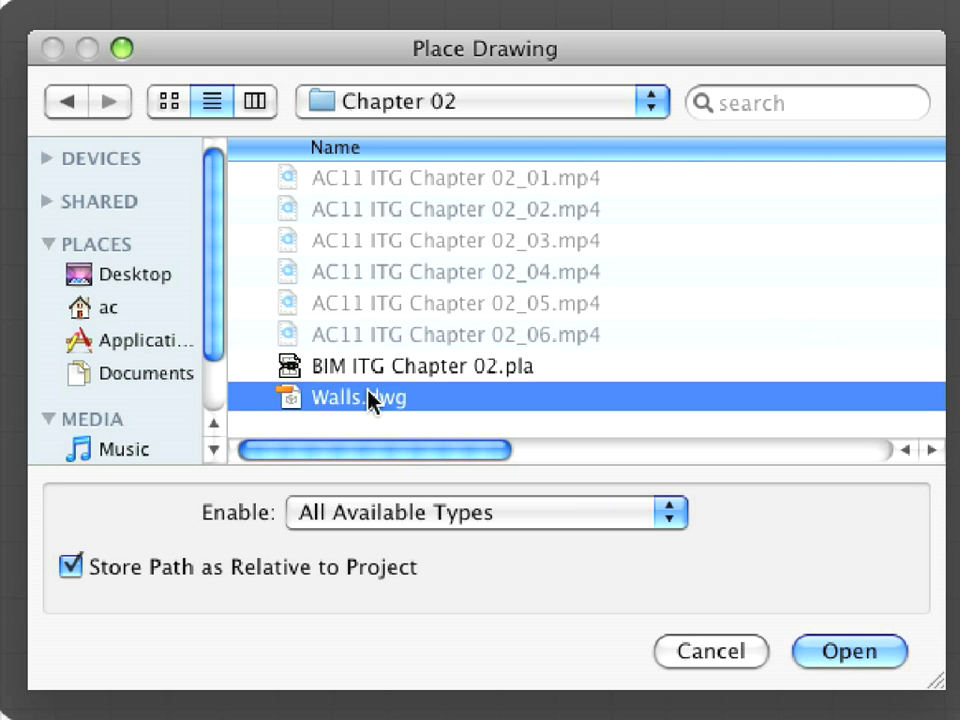
{"action": "left_click", "coordinate": [888, 651]}
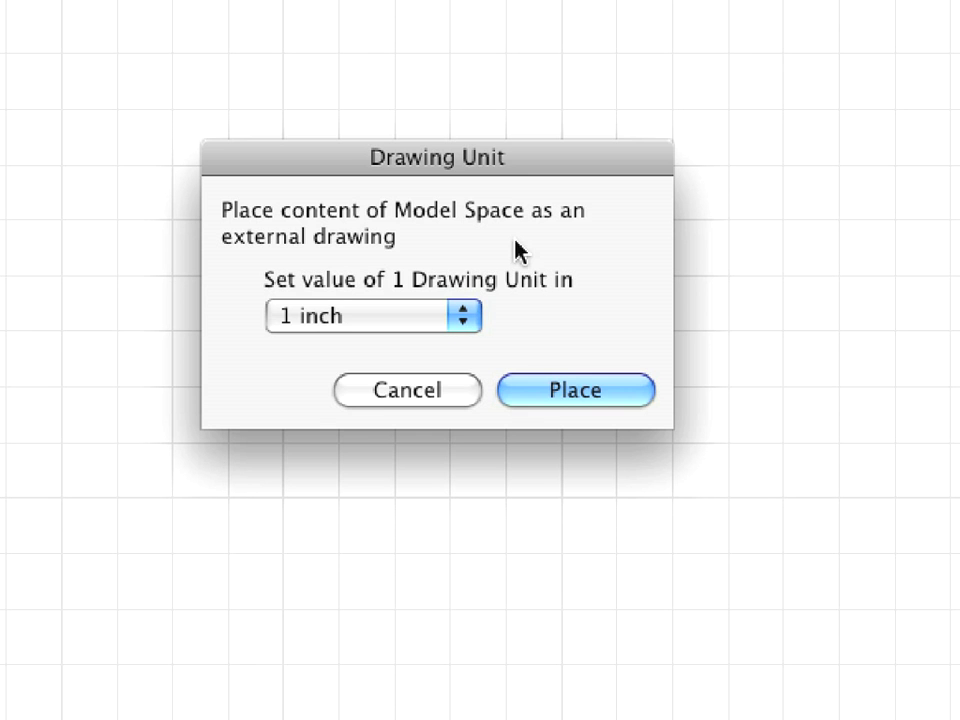
{"action": "left_click", "coordinate": [456, 317]}
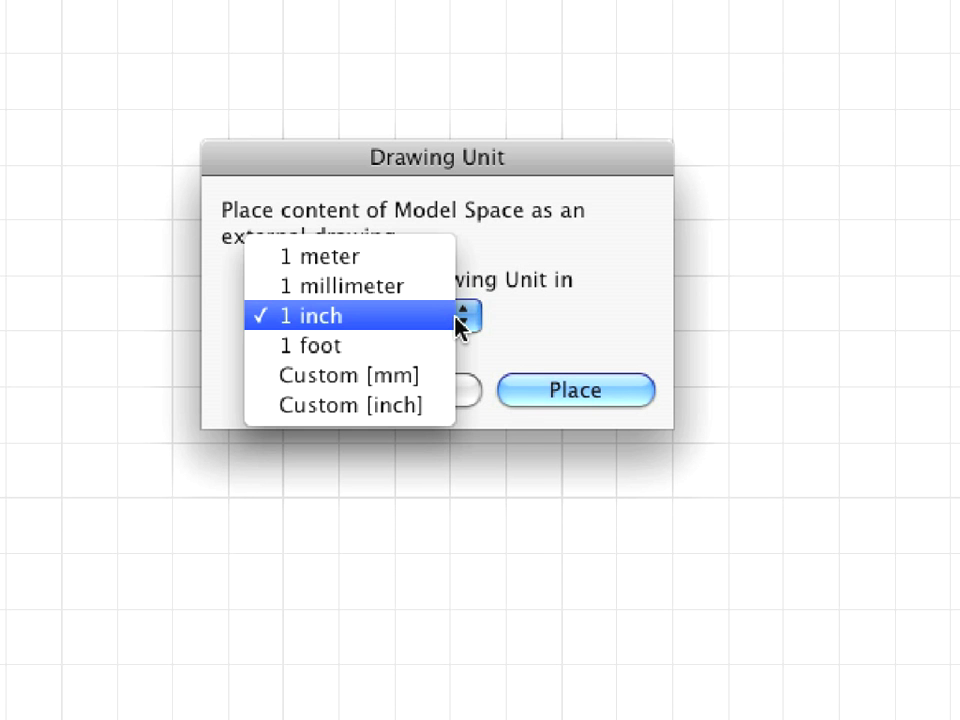
{"action": "left_click", "coordinate": [456, 317]}
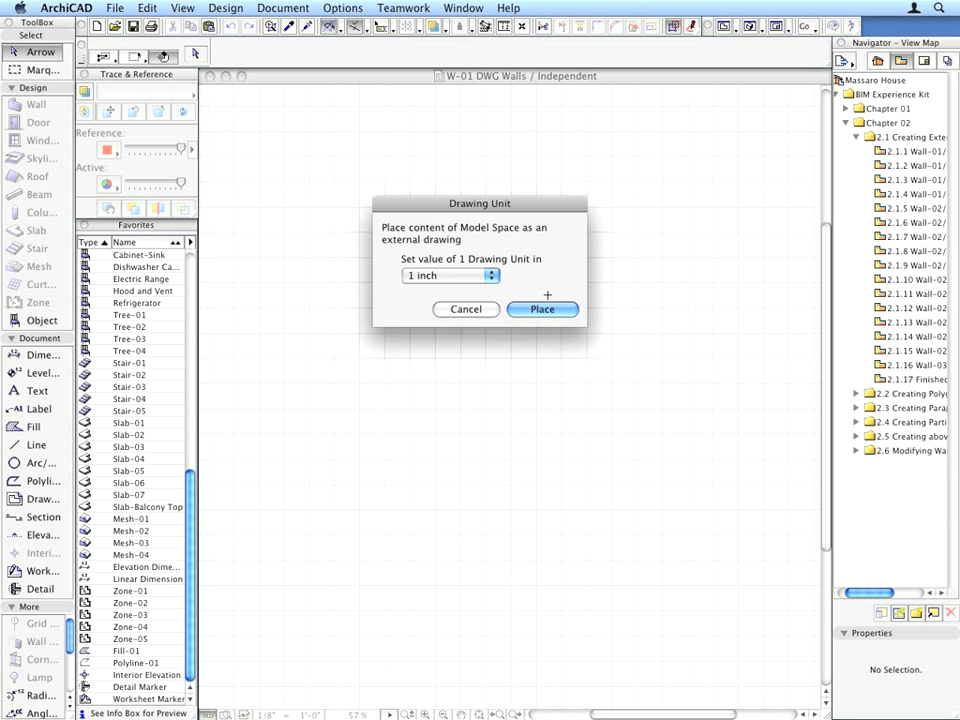
{"action": "left_click", "coordinate": [543, 308]}
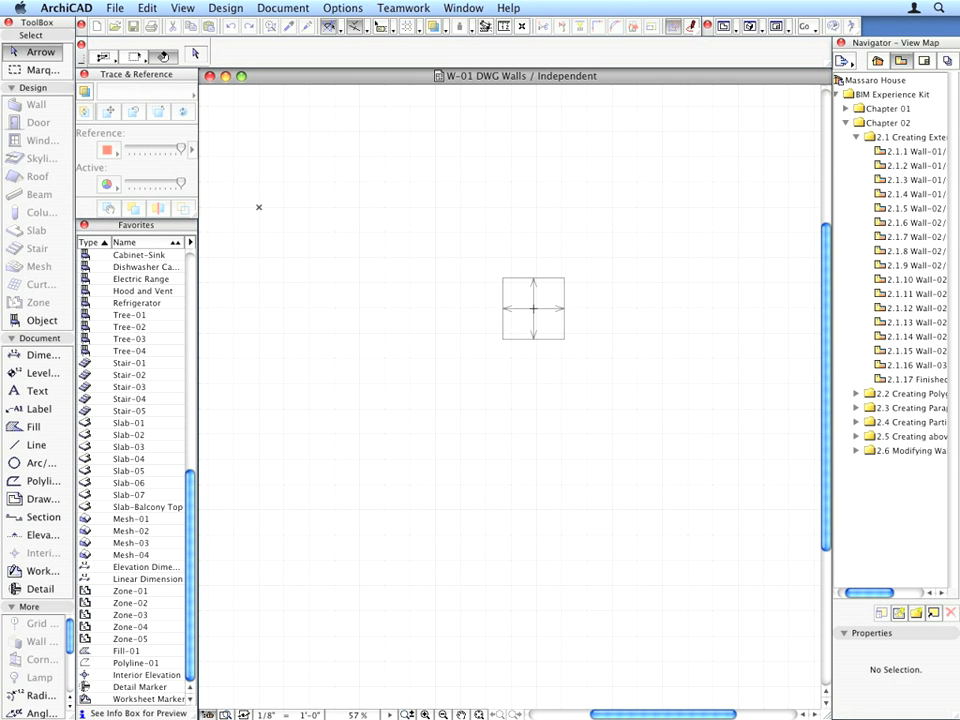
Drop the drawing, open view 2.1.1 Wall-01/01 and show W-01 DWG Walls as trace reference.
{"action": "left_click", "coordinate": [533, 308]}
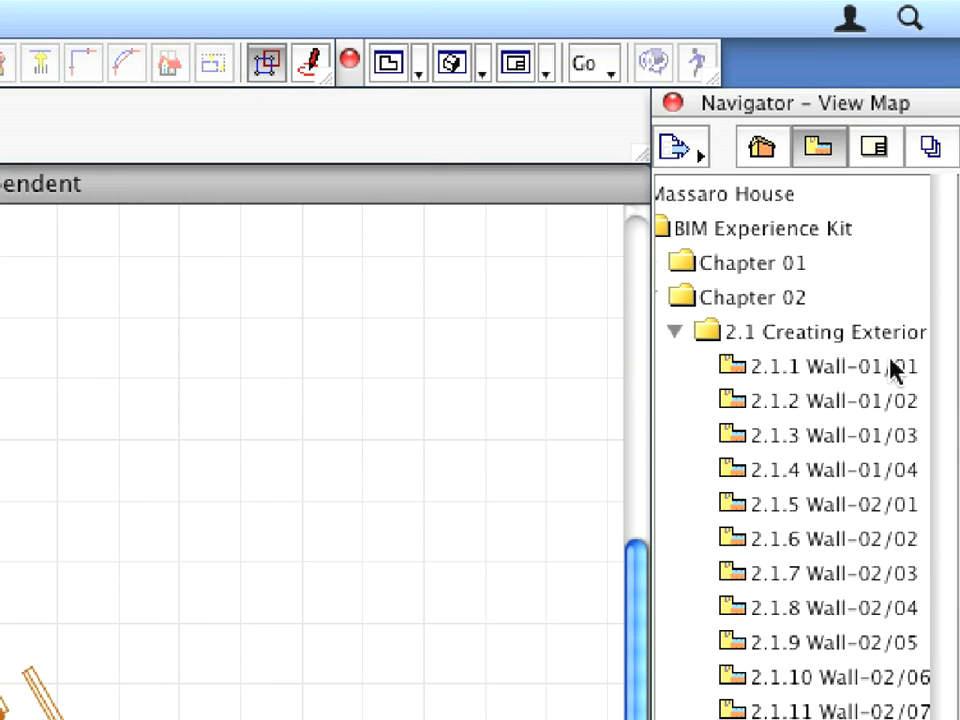
{"action": "double_click", "coordinate": [891, 369]}
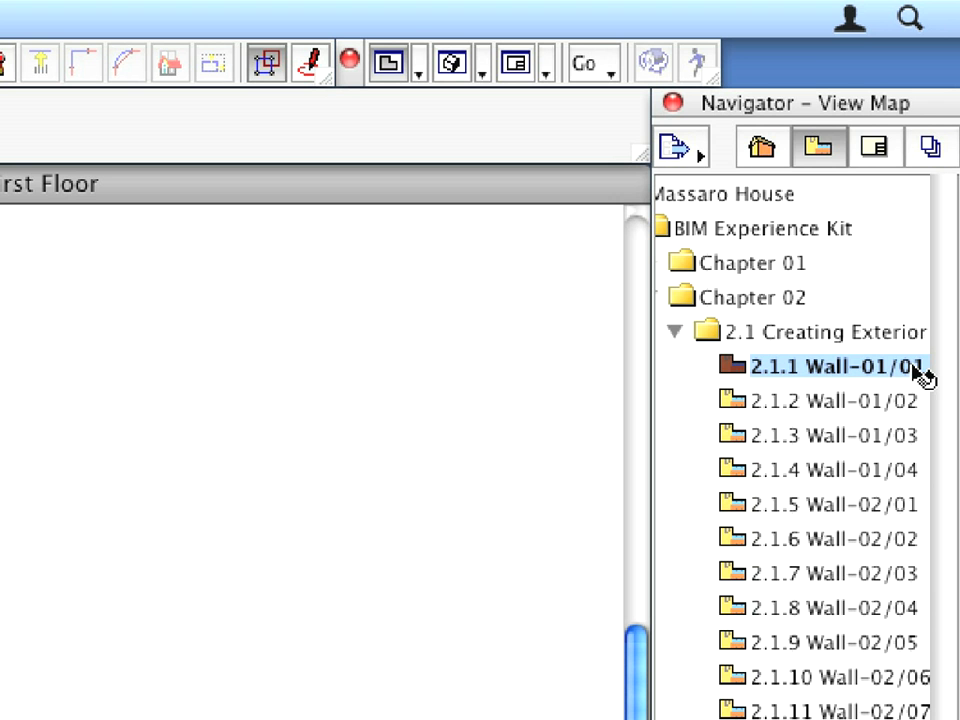
{"action": "left_click", "coordinate": [762, 152]}
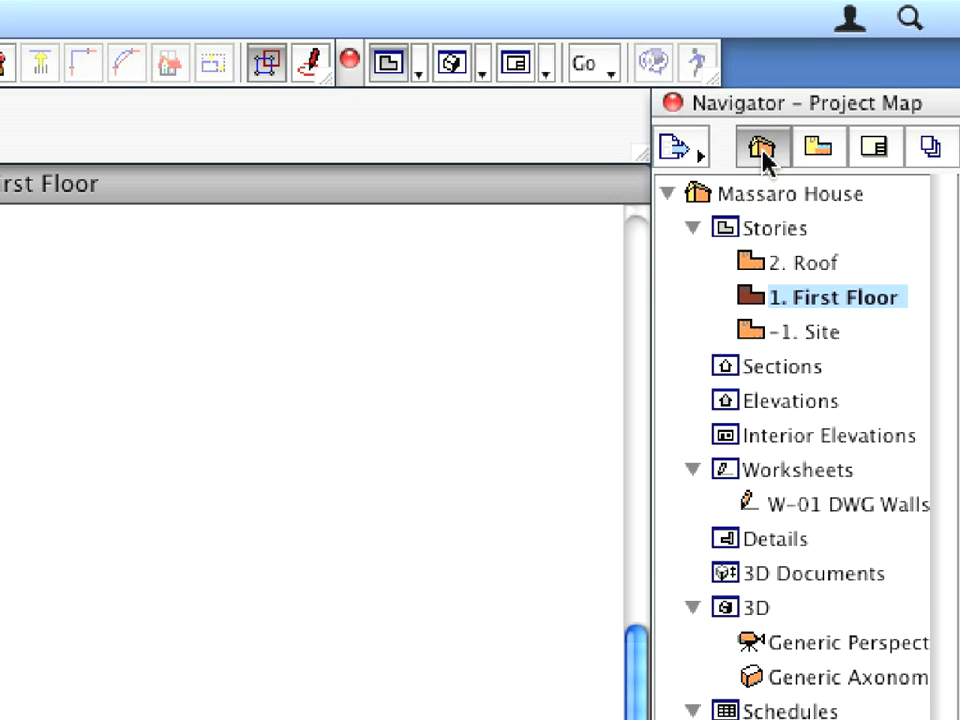
{"action": "left_click", "coordinate": [872, 508]}
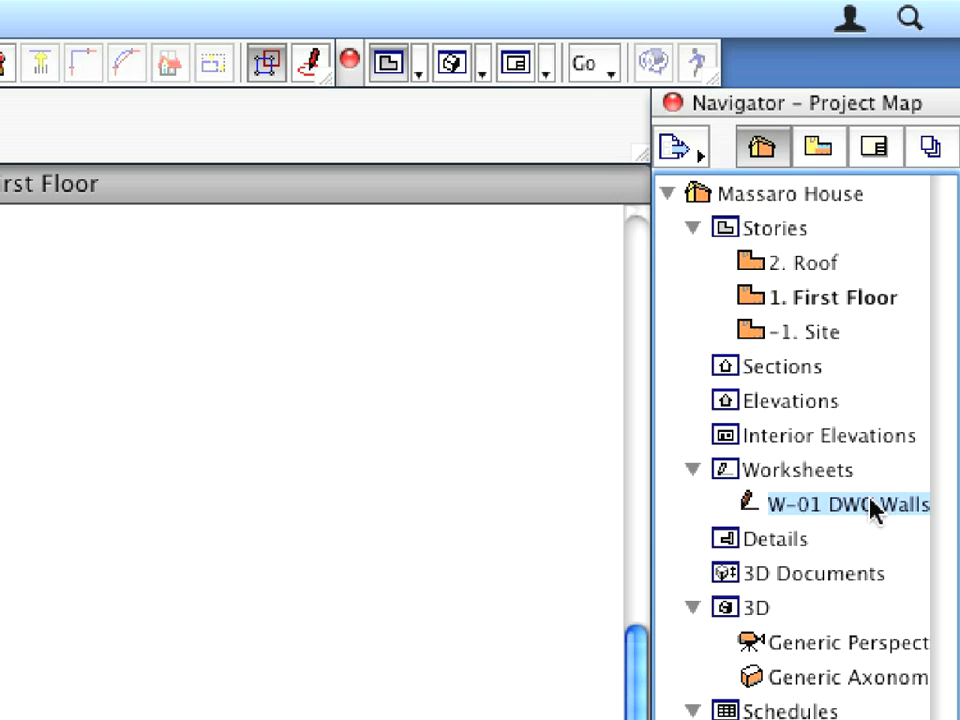
{"action": "right_click", "coordinate": [801, 513]}
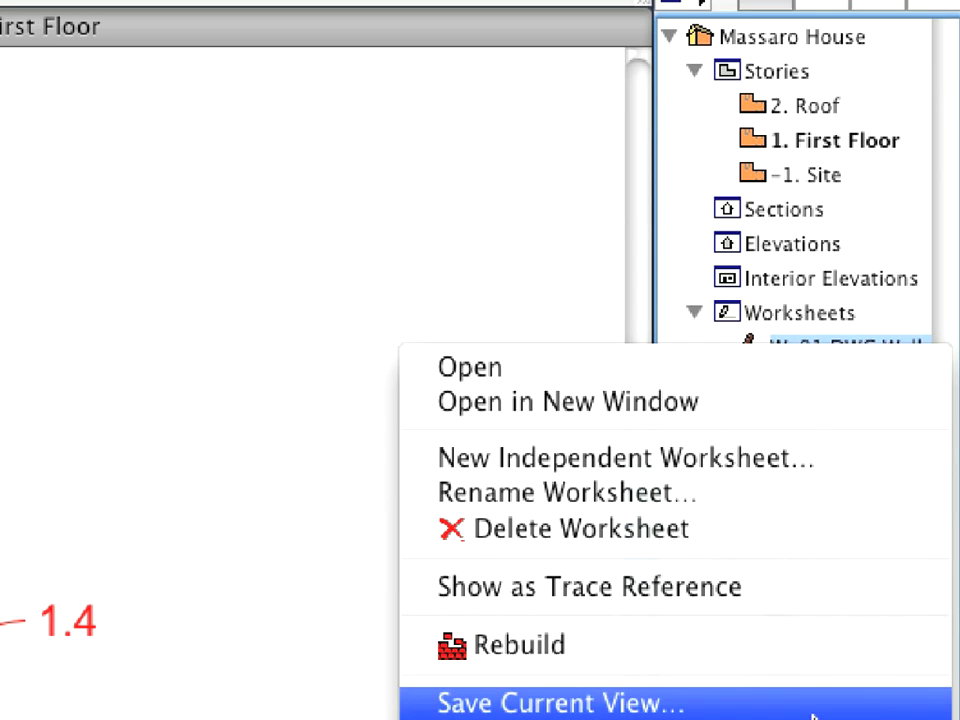
{"action": "left_click", "coordinate": [848, 578]}
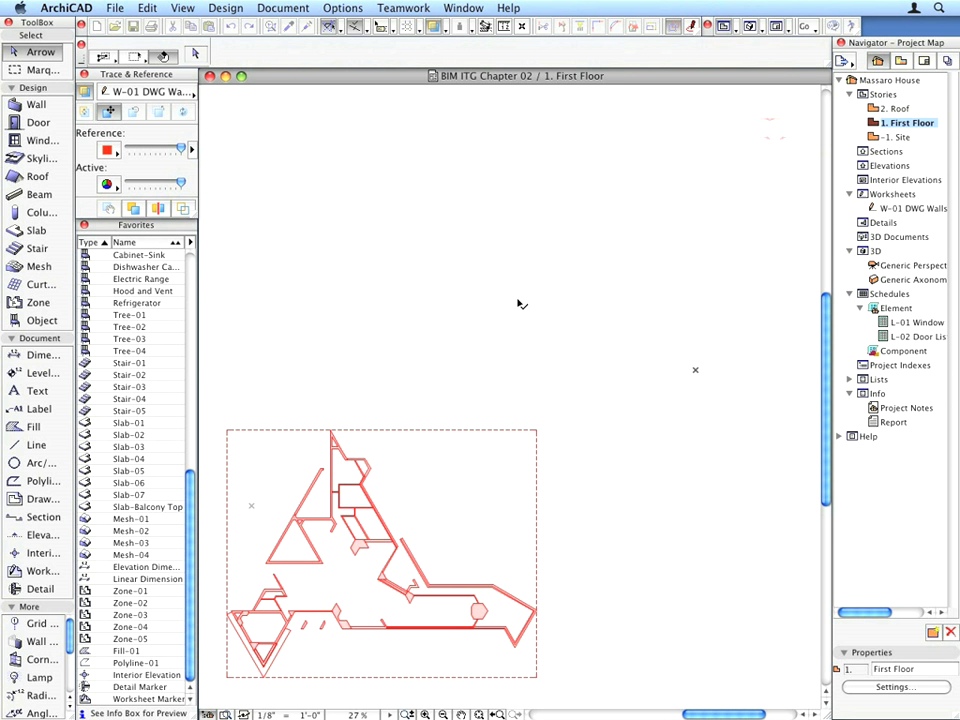
Move the red trace so its top corner sits on the 1.1/1.4 markers, then fit the view.
{"action": "left_click", "coordinate": [330, 430]}
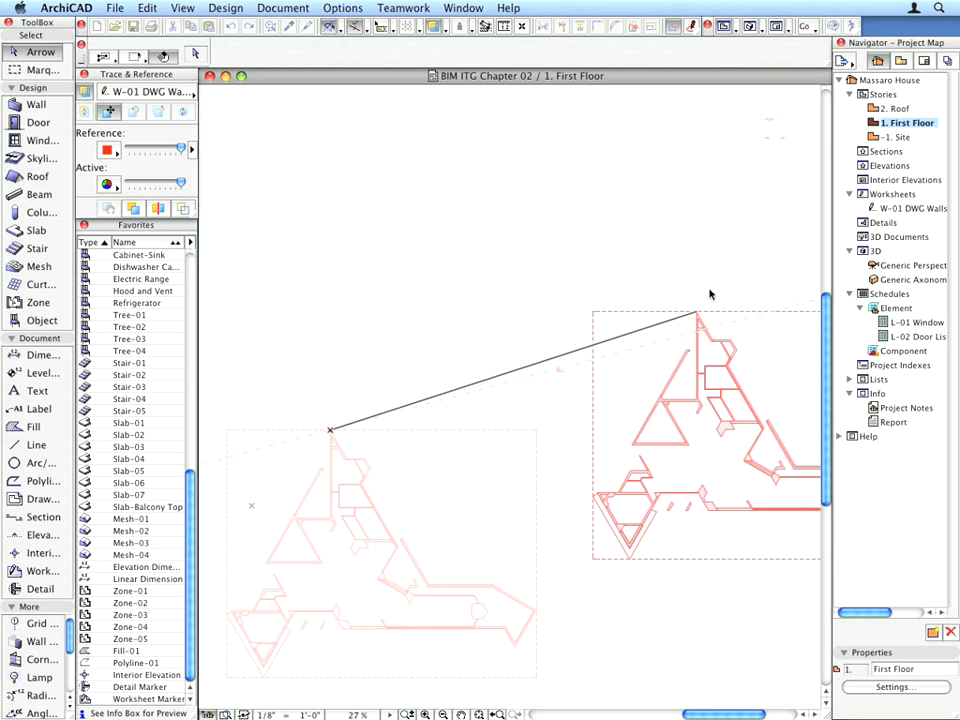
{"action": "left_click", "coordinate": [784, 129]}
{"action": "scroll", "coordinate": [784, 129], "scroll_direction": "up", "scroll_amount": 5}
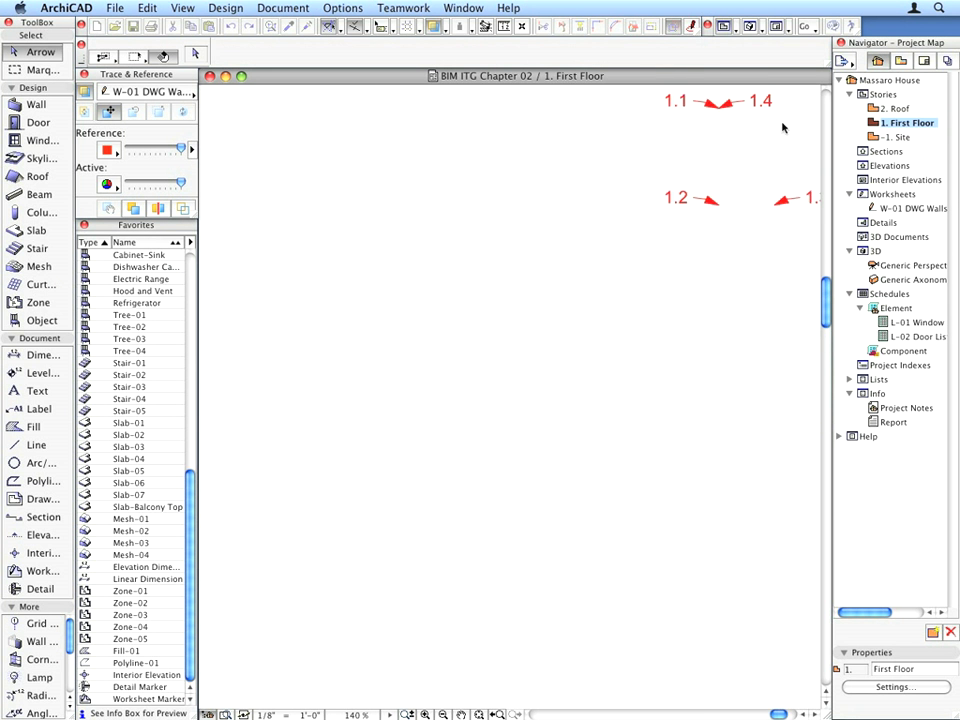
{"action": "mouse_move", "coordinate": [826, 320]}
{"action": "left_mouse_down"}
{"action": "mouse_move", "coordinate": [828, 284]}
{"action": "mouse_move", "coordinate": [808, 317]}
{"action": "left_mouse_up"}
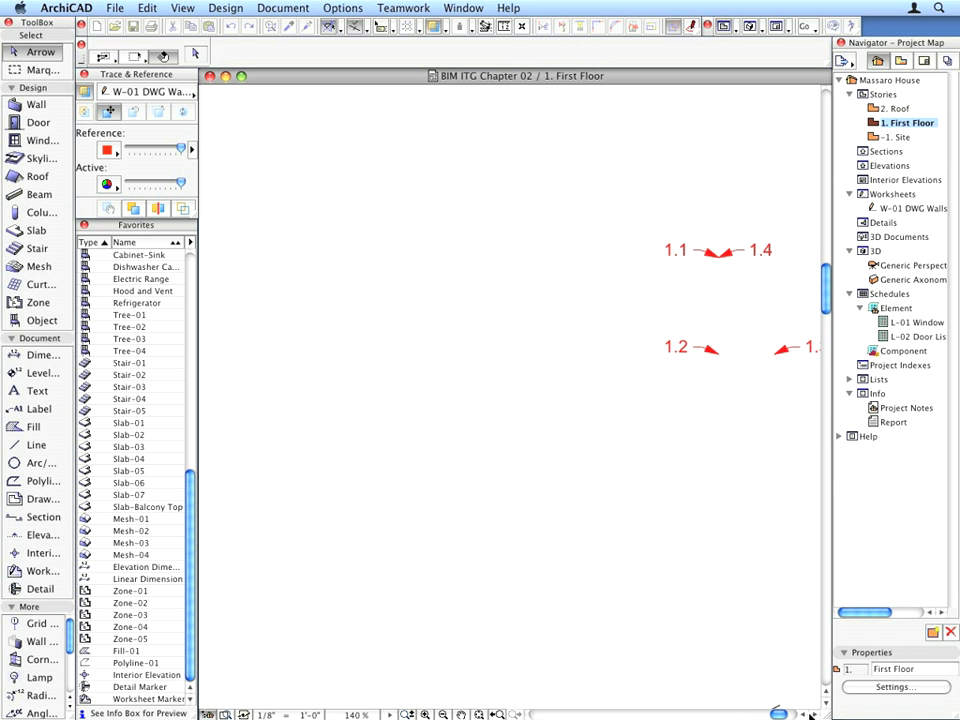
{"action": "left_click", "coordinate": [812, 714]}
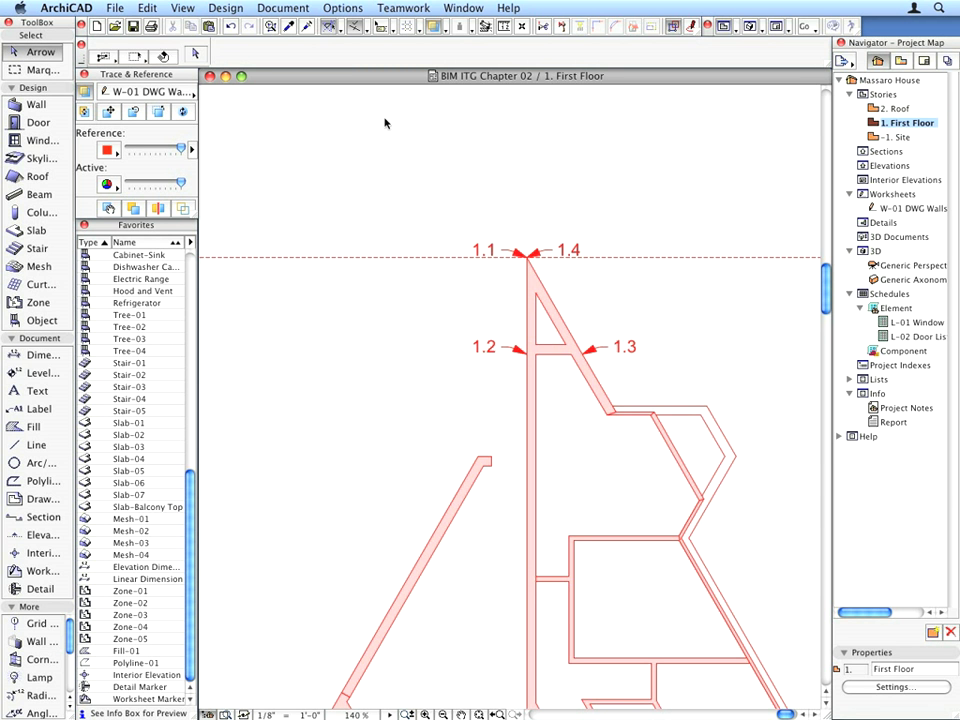
{"action": "left_click", "coordinate": [480, 714]}
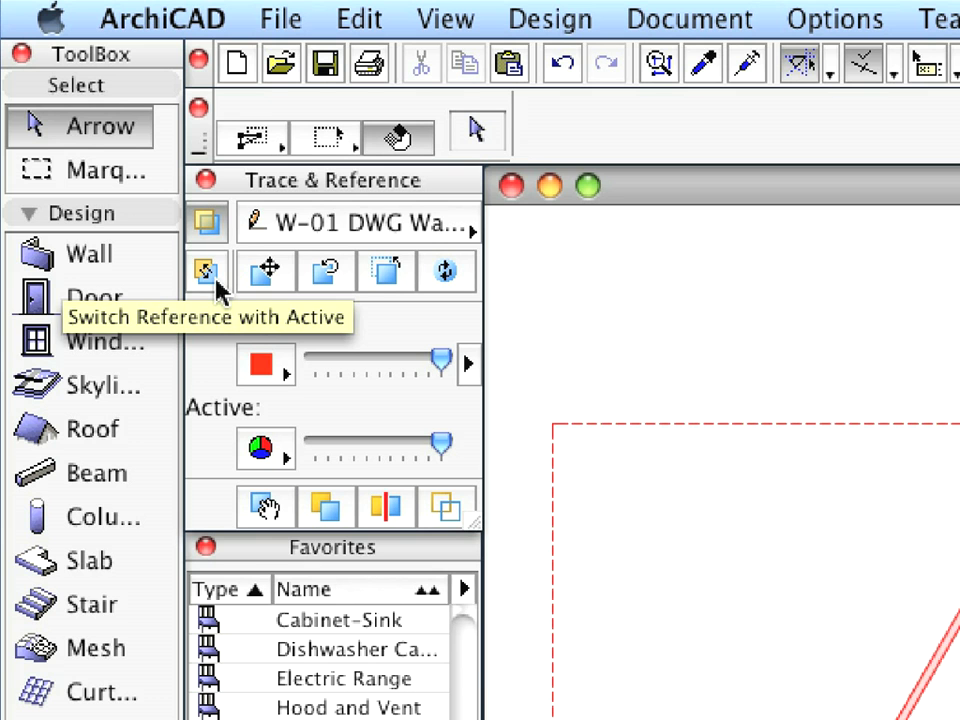
Make the worksheet active and explode Walls.dwg into the current view, keeping drawing primitives only.
{"action": "left_click", "coordinate": [217, 286]}
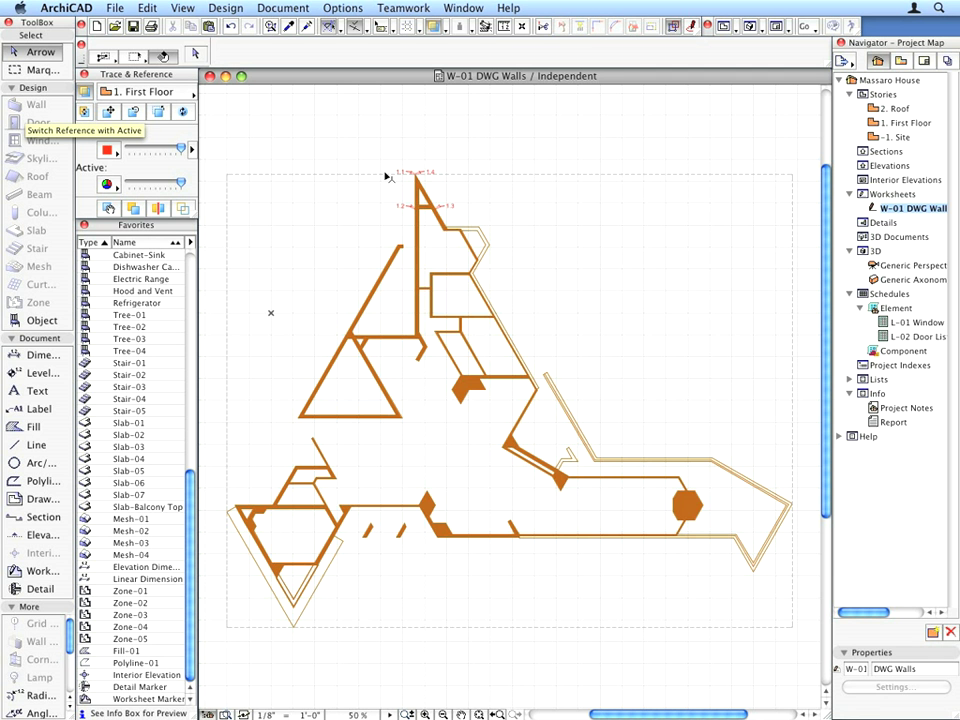
{"action": "left_click", "coordinate": [387, 177]}
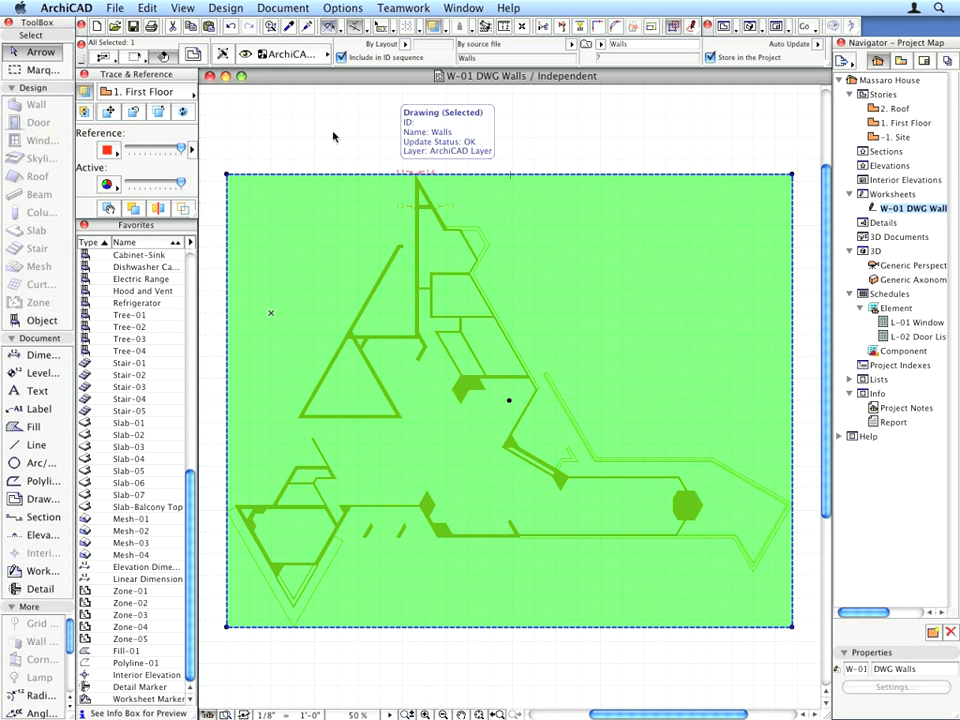
{"action": "left_click", "coordinate": [146, 7]}
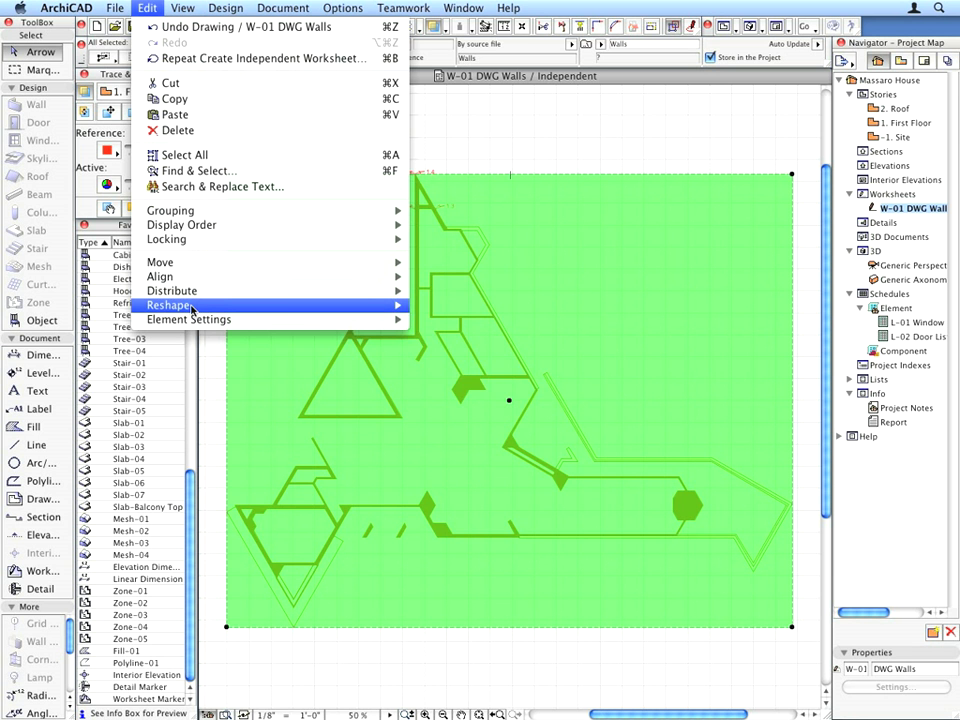
{"action": "mouse_move", "coordinate": [185, 305]}
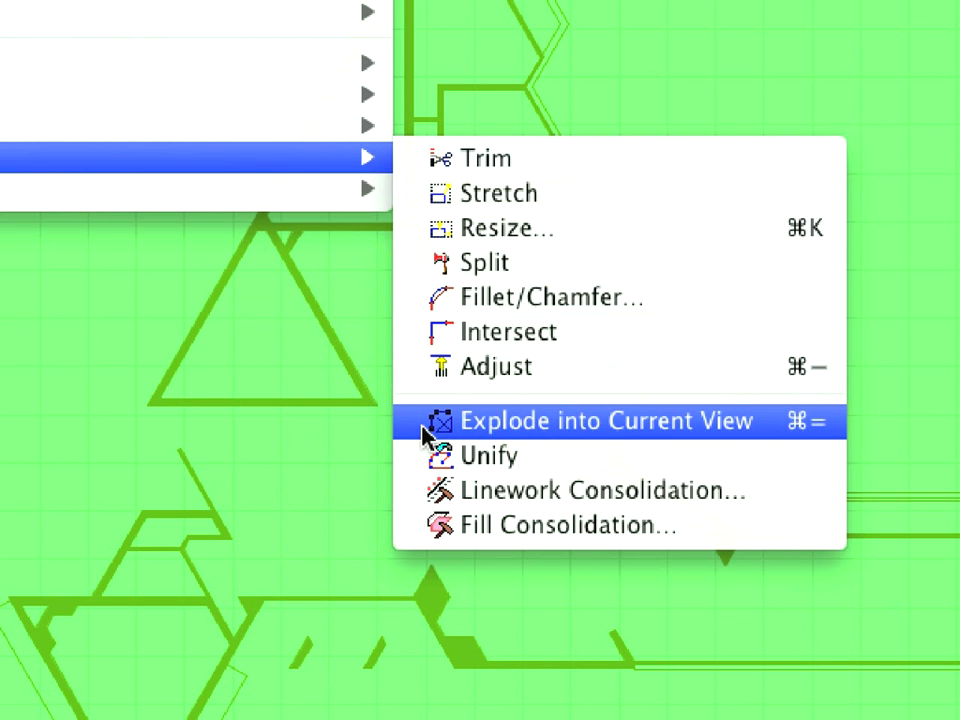
{"action": "left_click", "coordinate": [423, 426]}
{"action": "left_click", "coordinate": [509, 288]}
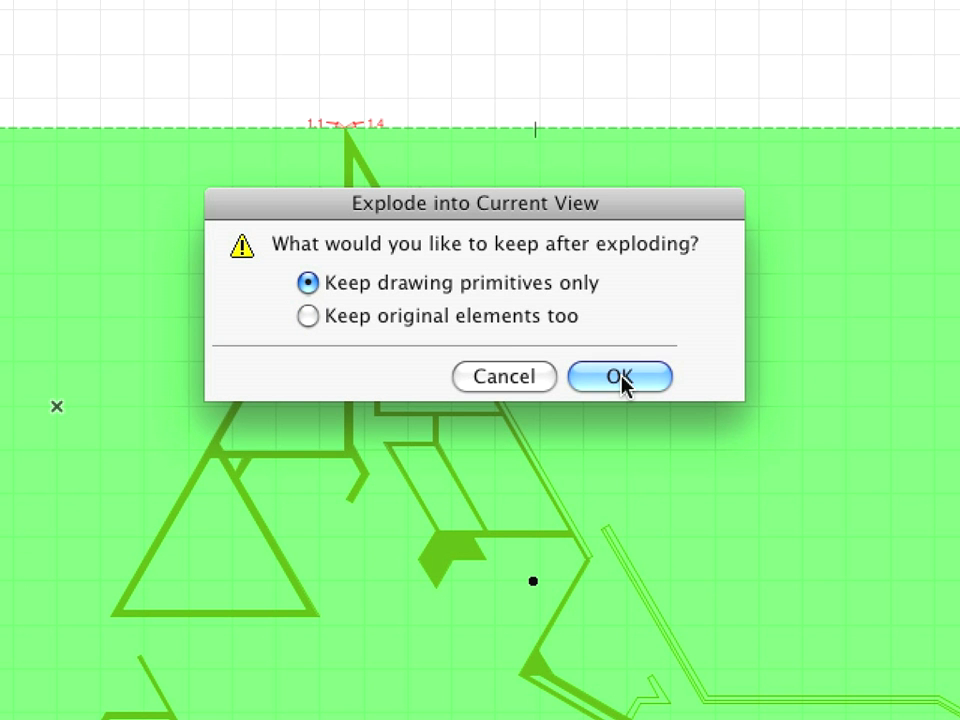
{"action": "left_click", "coordinate": [620, 377]}
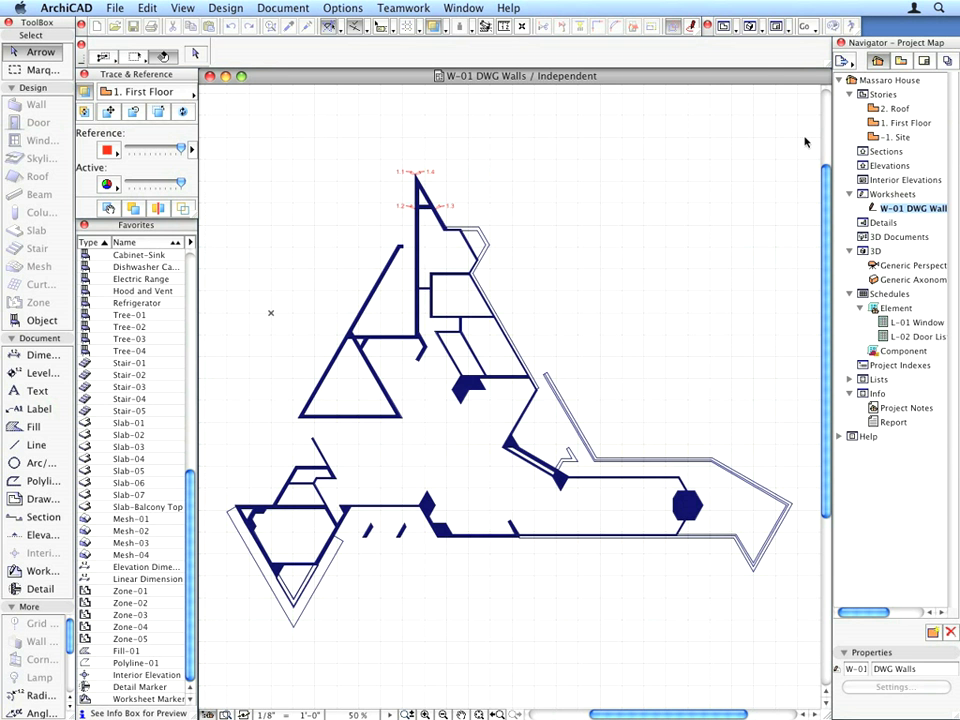
Select all 315 exploded elements, ungroup them, then deselect.
{"action": "key", "text": "super+a"}
{"action": "left_click", "coordinate": [145, 8]}
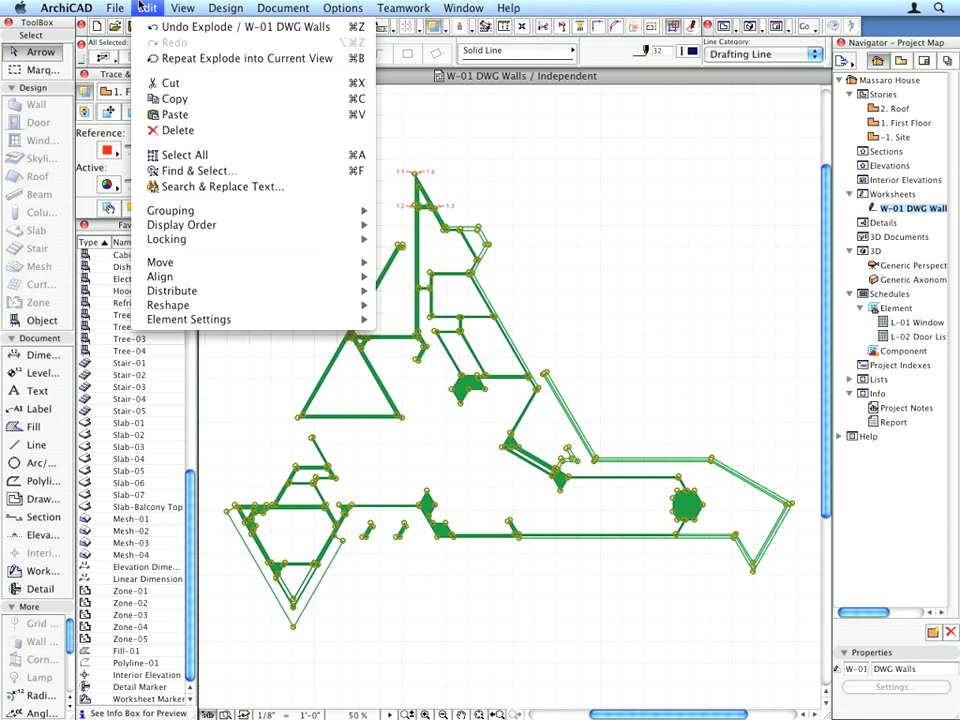
{"action": "mouse_move", "coordinate": [372, 212]}
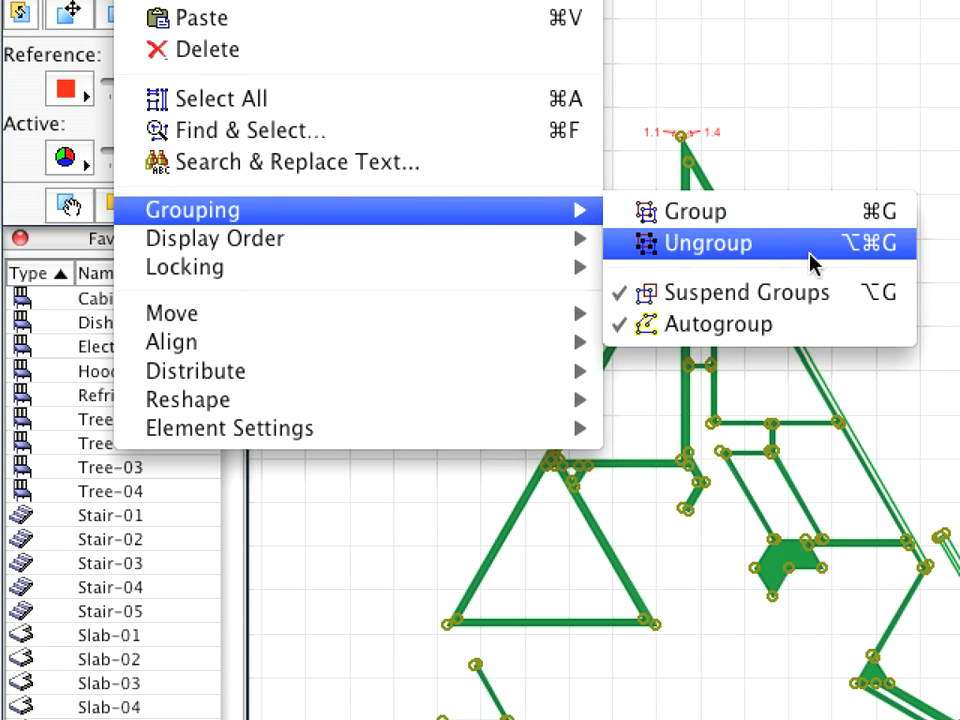
{"action": "left_click", "coordinate": [810, 243]}
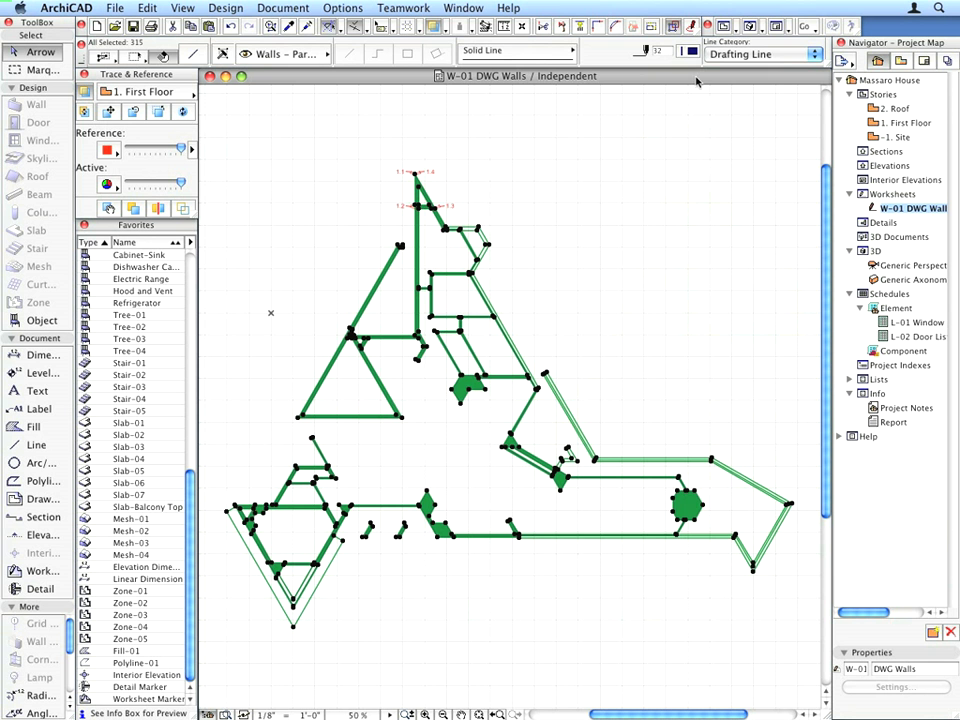
{"action": "left_click", "coordinate": [693, 127]}
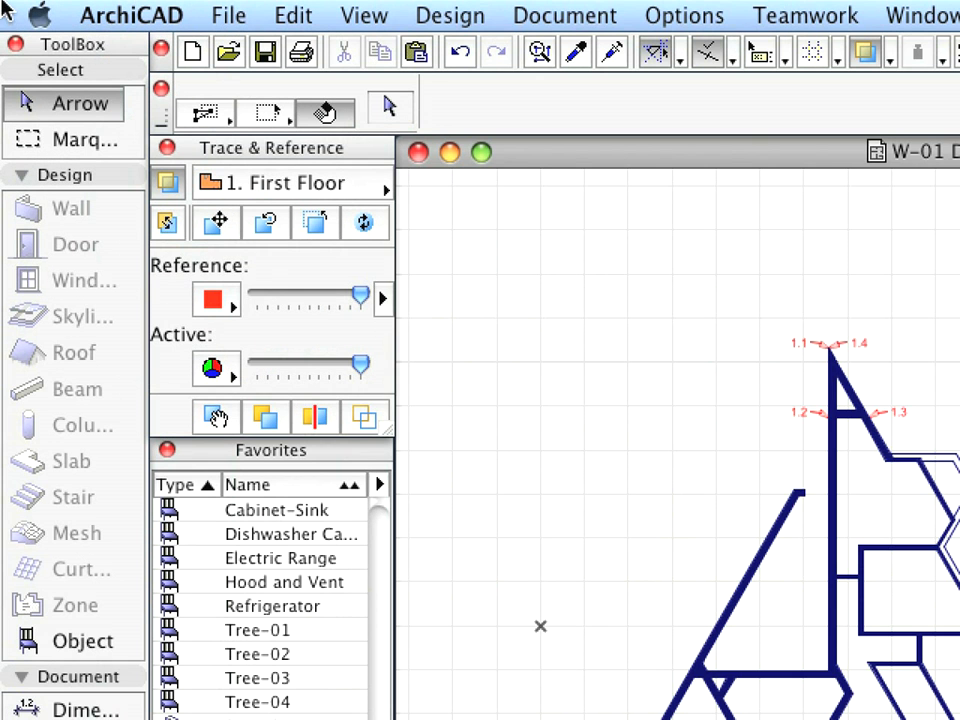
Switch reference with active so 1. First Floor is active over the red W-01 DWG Walls trace.
{"action": "left_click", "coordinate": [167, 222]}
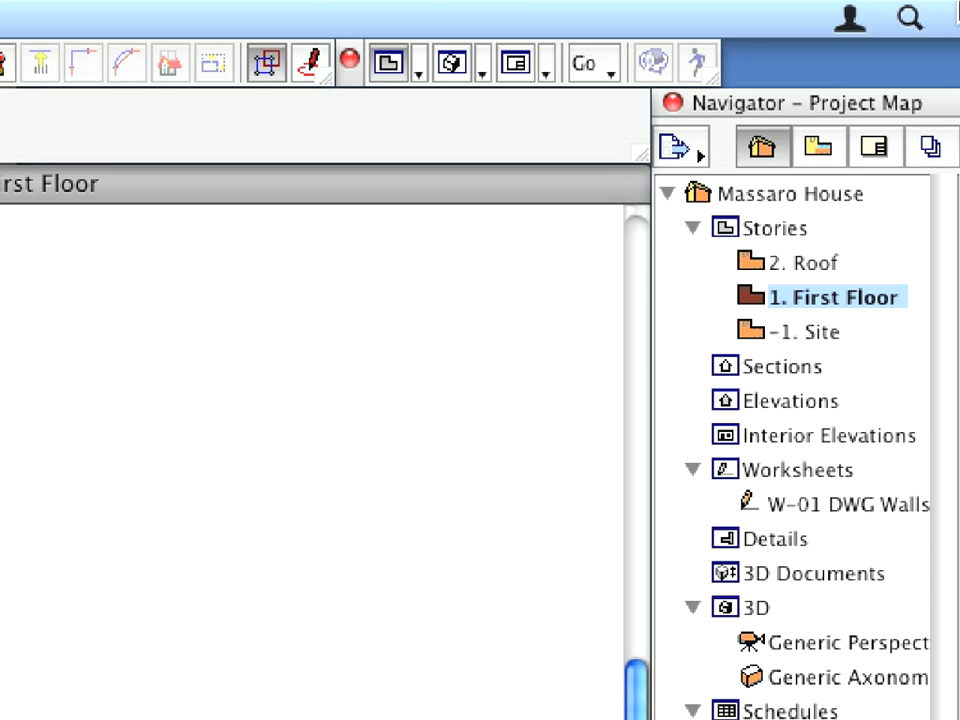
Open the 2.1.1 Wall-01/01 view from the View Map.
{"action": "left_click", "coordinate": [830, 152]}
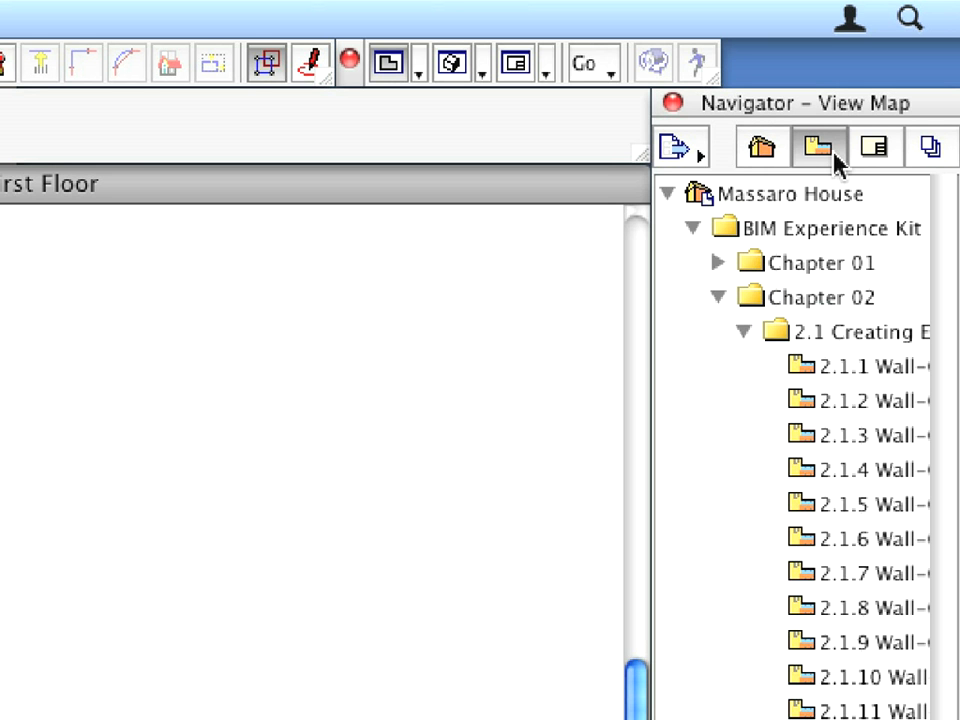
{"action": "left_click", "coordinate": [893, 366]}
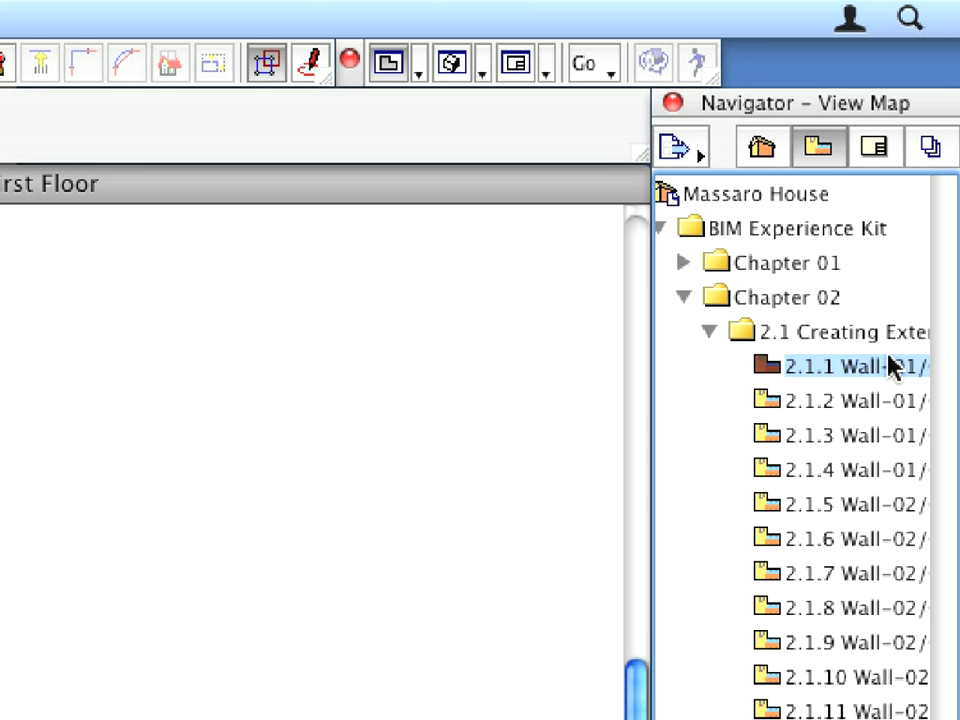
{"action": "double_click", "coordinate": [902, 370]}
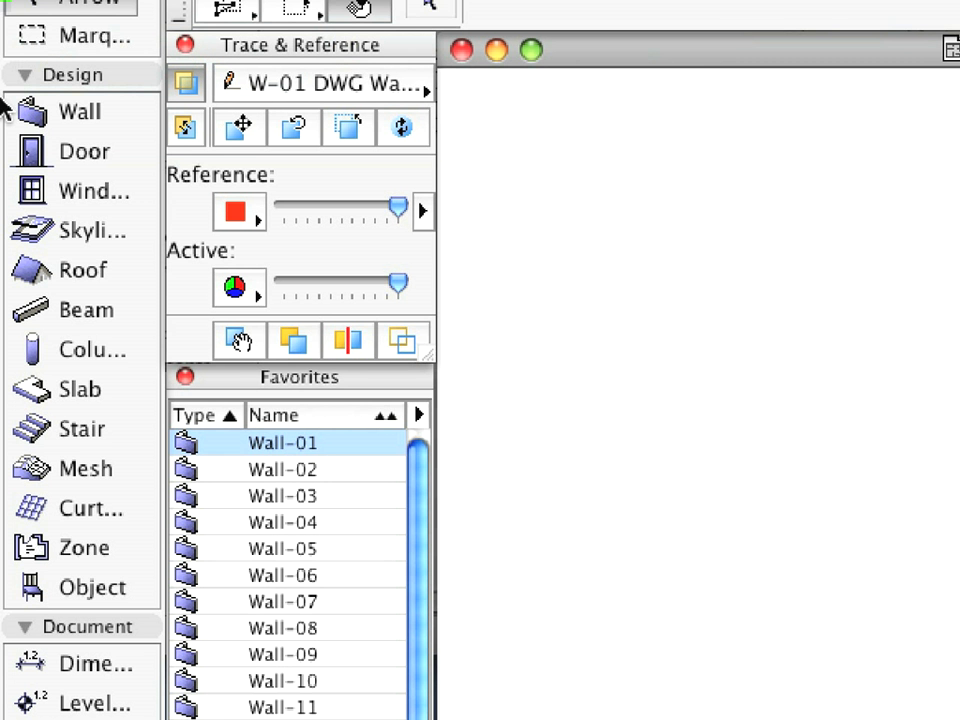
Set the Wall tool to the Wall-01 favorite with the Chained geometry method.
{"action": "left_click", "coordinate": [15, 108]}
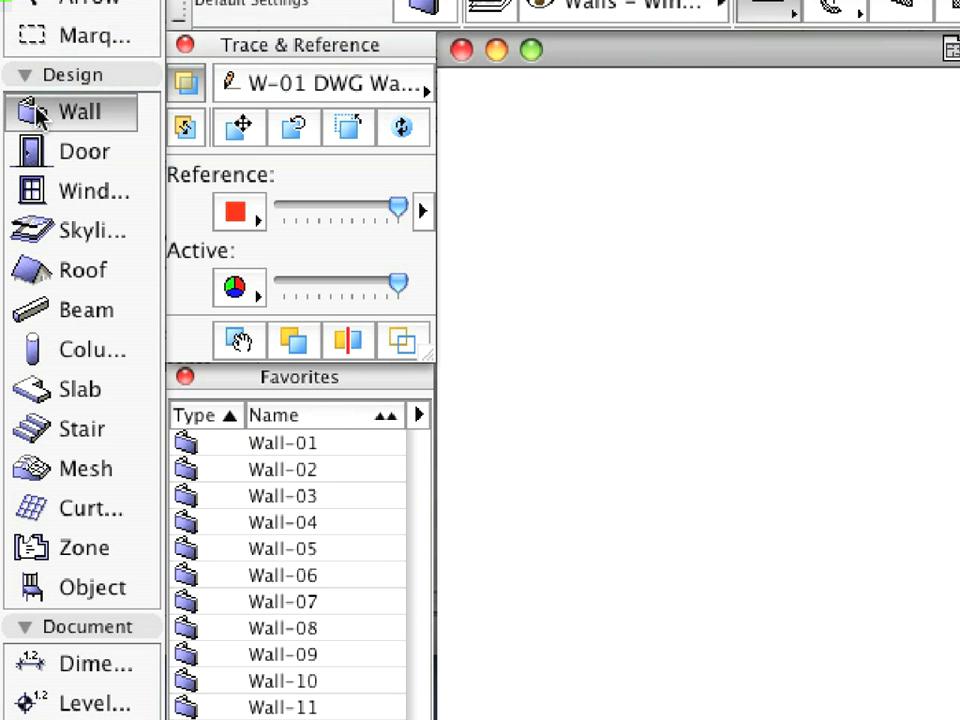
{"action": "left_click", "coordinate": [345, 452]}
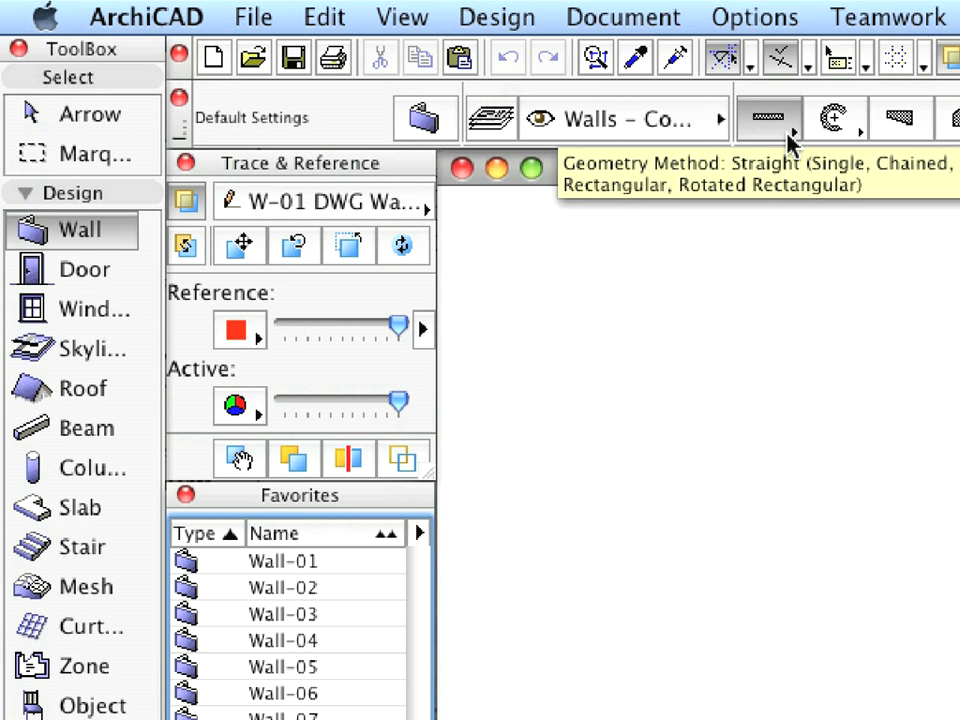
{"action": "left_click", "coordinate": [789, 141]}
{"action": "left_click", "coordinate": [842, 125]}
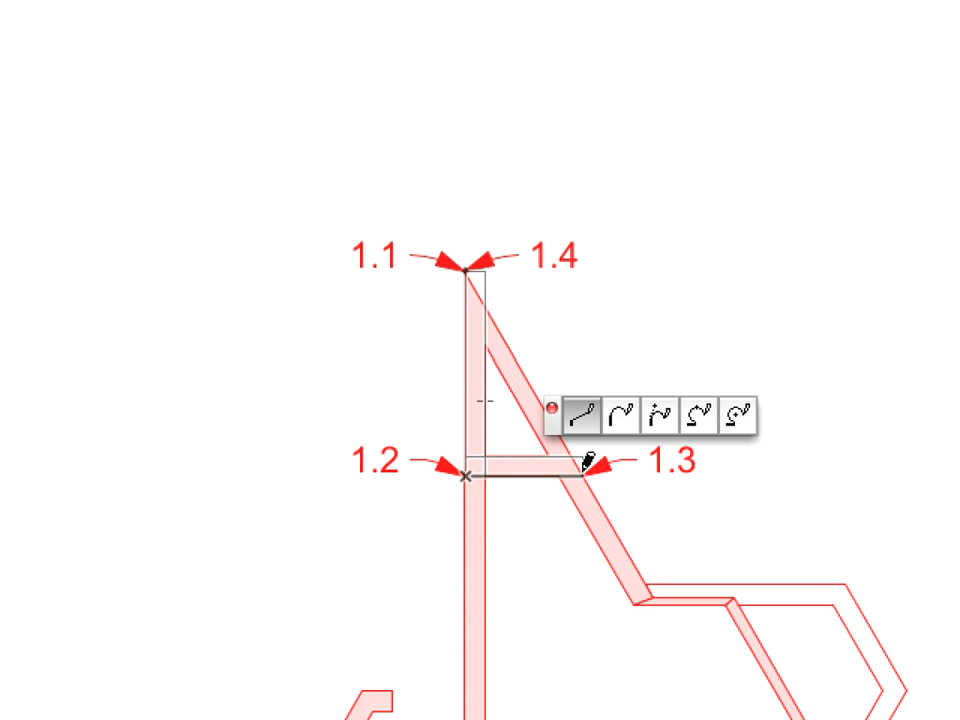
Continue the wall chain to corner 1.3 and close it back at 1.4.
{"action": "left_click", "coordinate": [582, 474]}
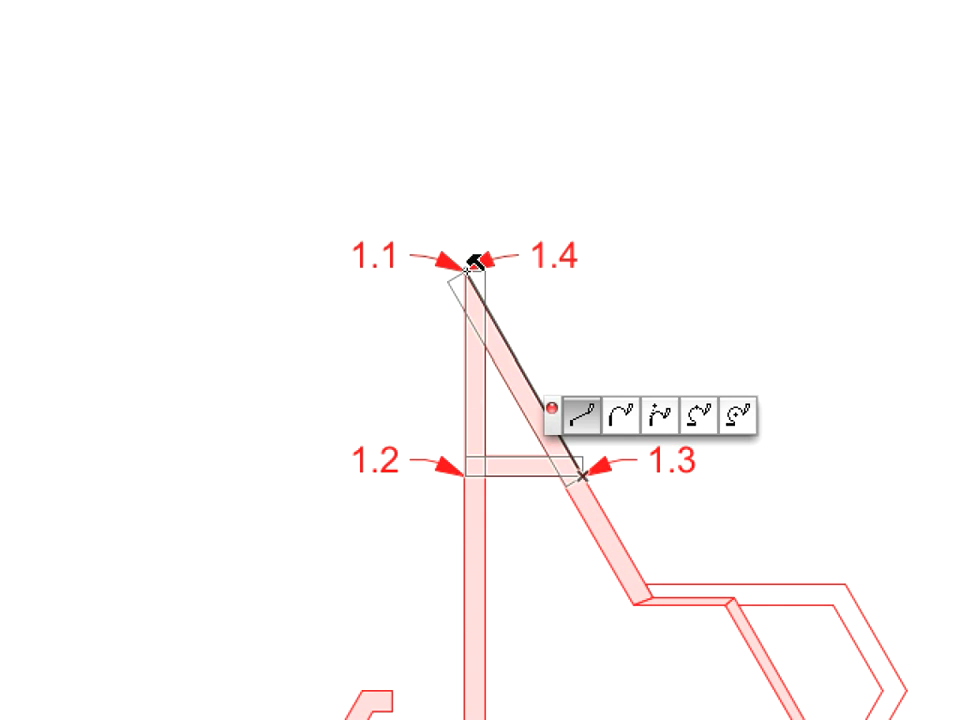
{"action": "left_click", "coordinate": [467, 268]}
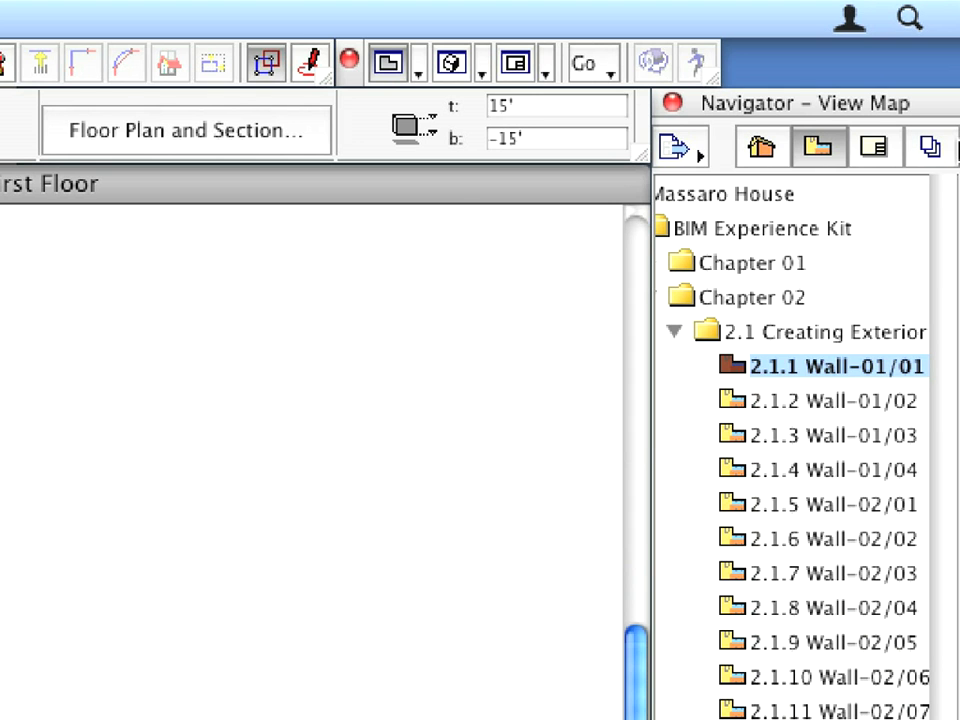
Open view 2.1.2 Wall-01/02 and chain walls through 2.1, 2.2, 2.3, closing at 2.4.
{"action": "double_click", "coordinate": [924, 403]}
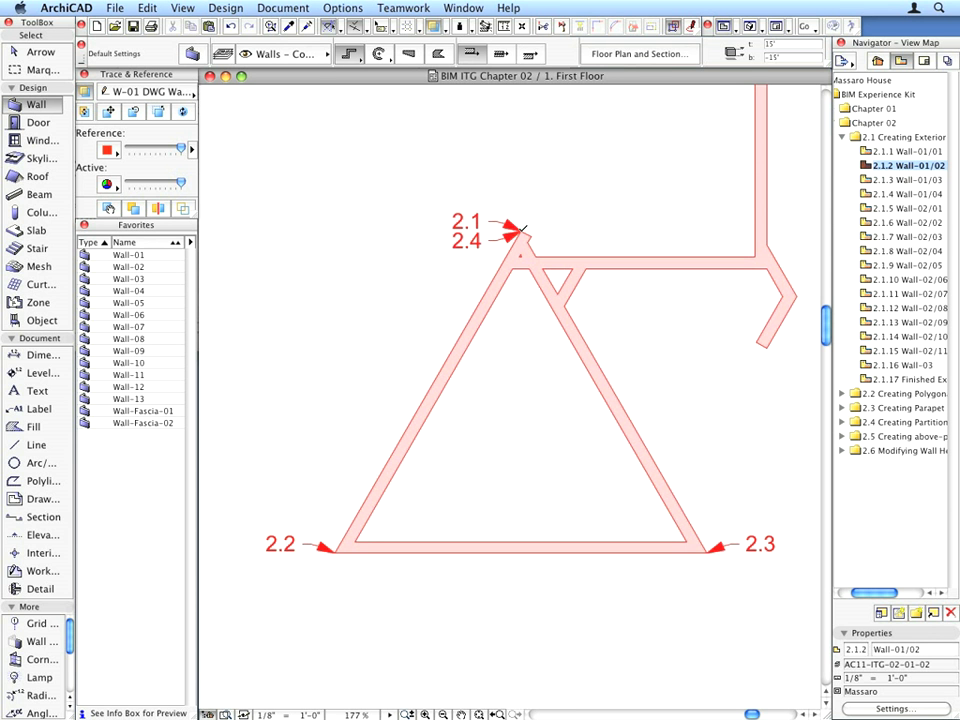
{"action": "left_click", "coordinate": [521, 234]}
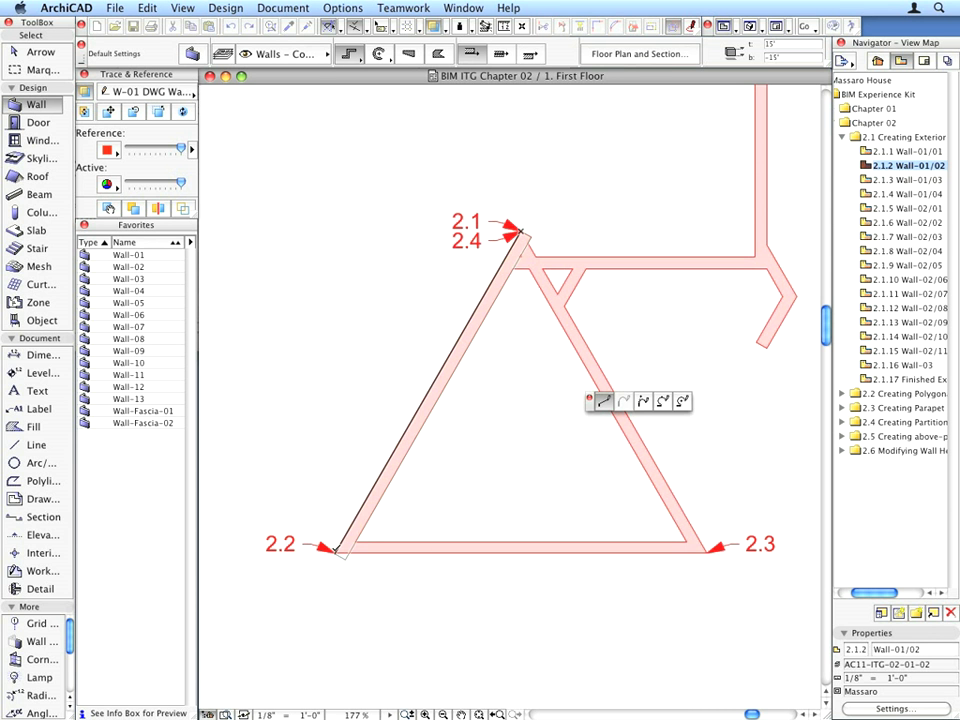
{"action": "left_click", "coordinate": [337, 549]}
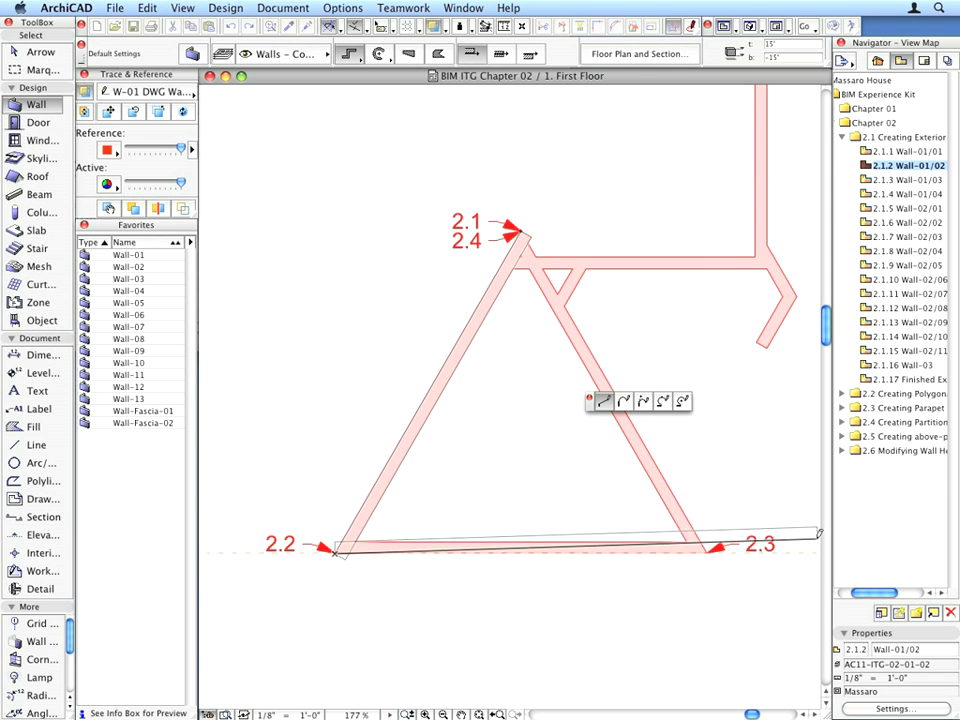
{"action": "left_click", "coordinate": [707, 548]}
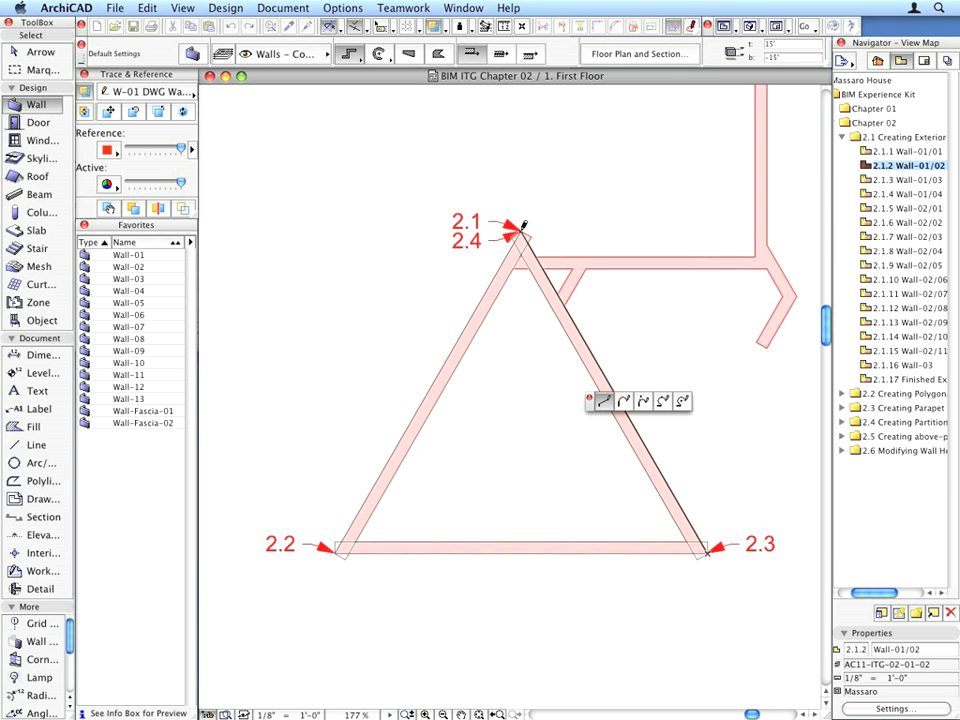
{"action": "left_click", "coordinate": [522, 229]}
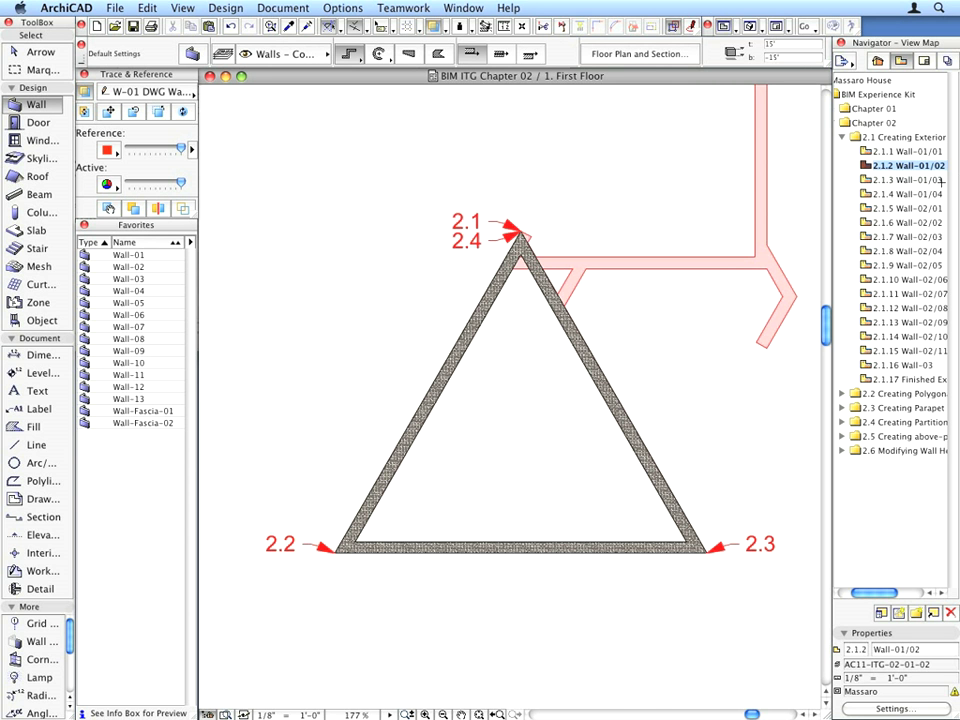
In the Wall-01/03 view, draw the L-shaped wall chain through points 3.1, 3.2 and 3.3.
{"action": "double_click", "coordinate": [866, 181]}
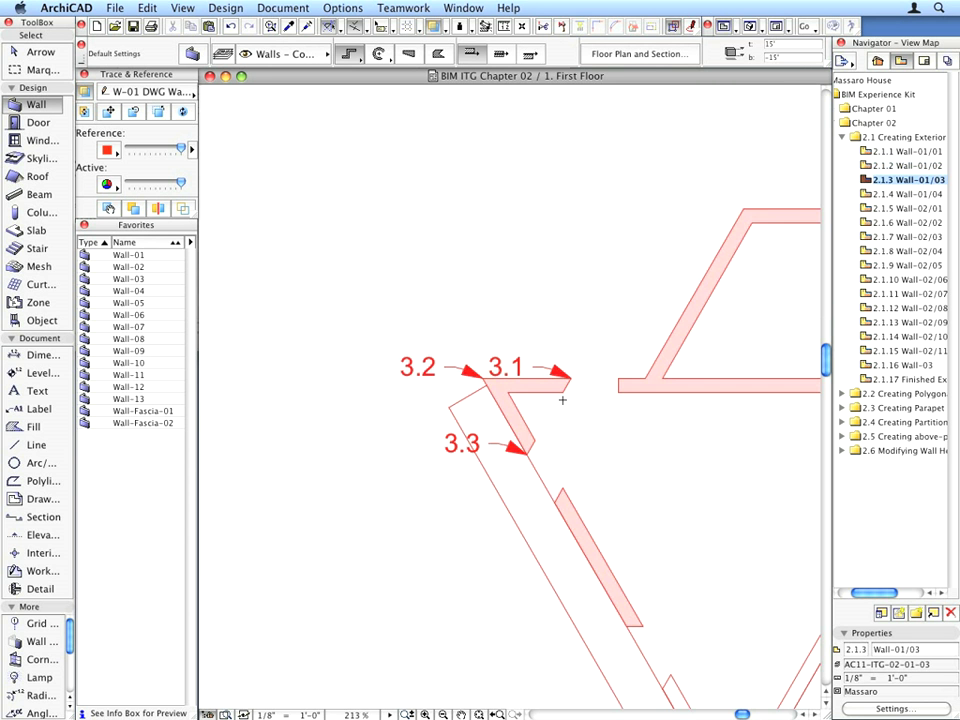
{"action": "left_click", "coordinate": [572, 377]}
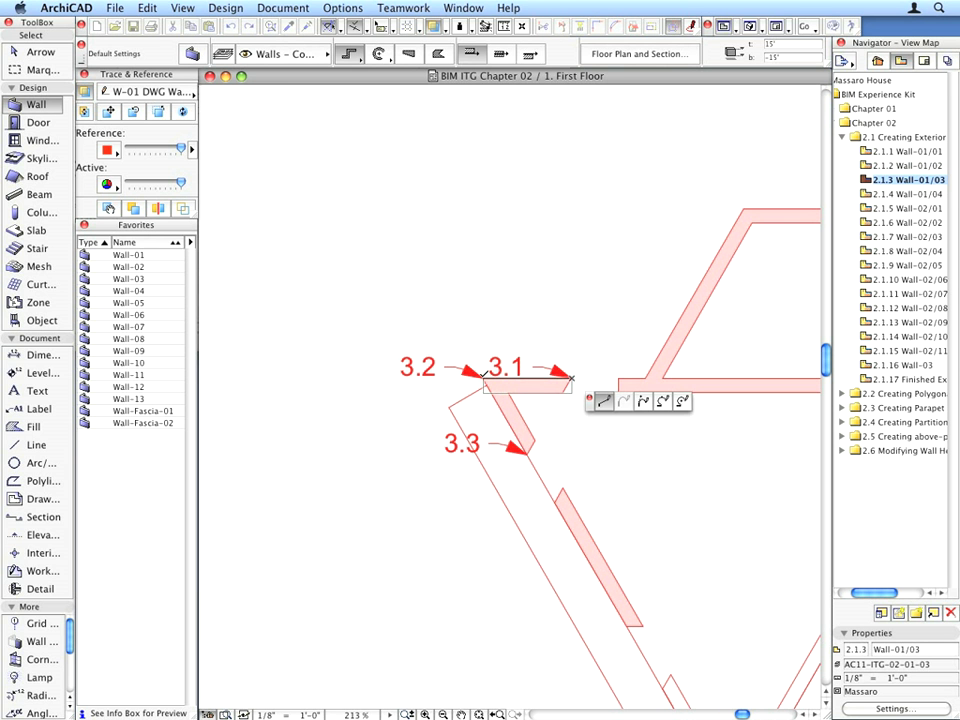
{"action": "left_click", "coordinate": [485, 378]}
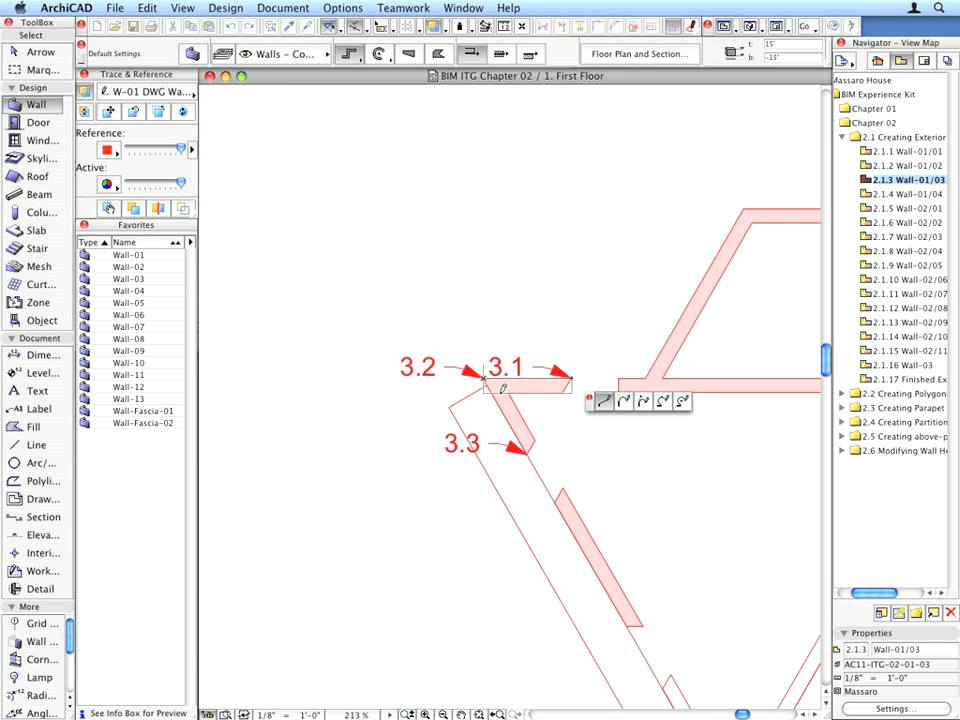
{"action": "double_click", "coordinate": [529, 449]}
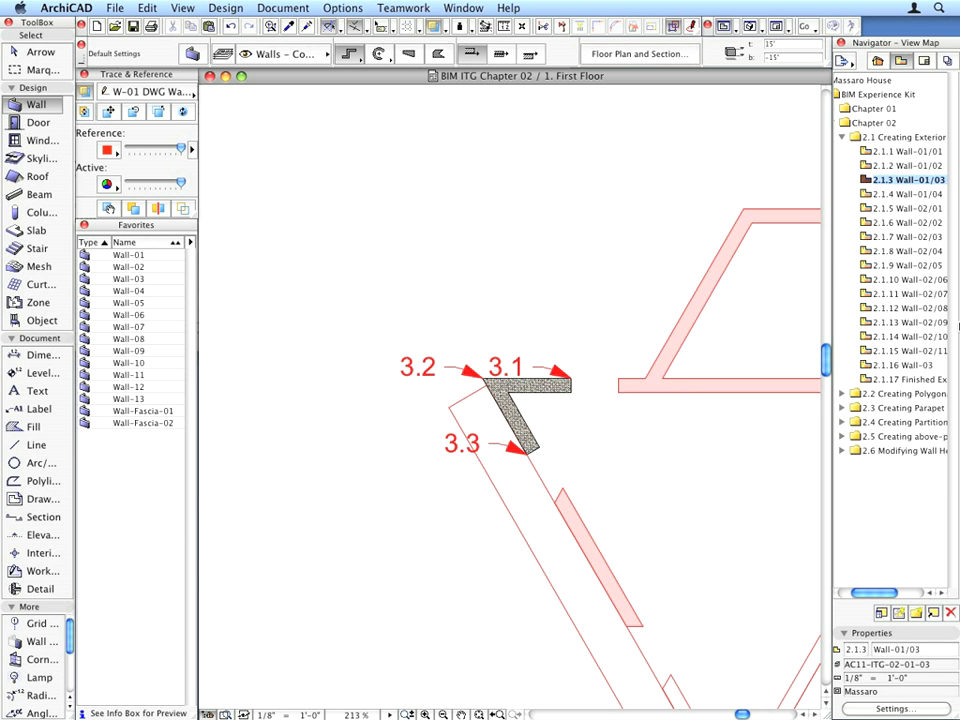
In the Wall-01/04 view, draw a single straight wall from point 4.1 to 4.2.
{"action": "double_click", "coordinate": [928, 192]}
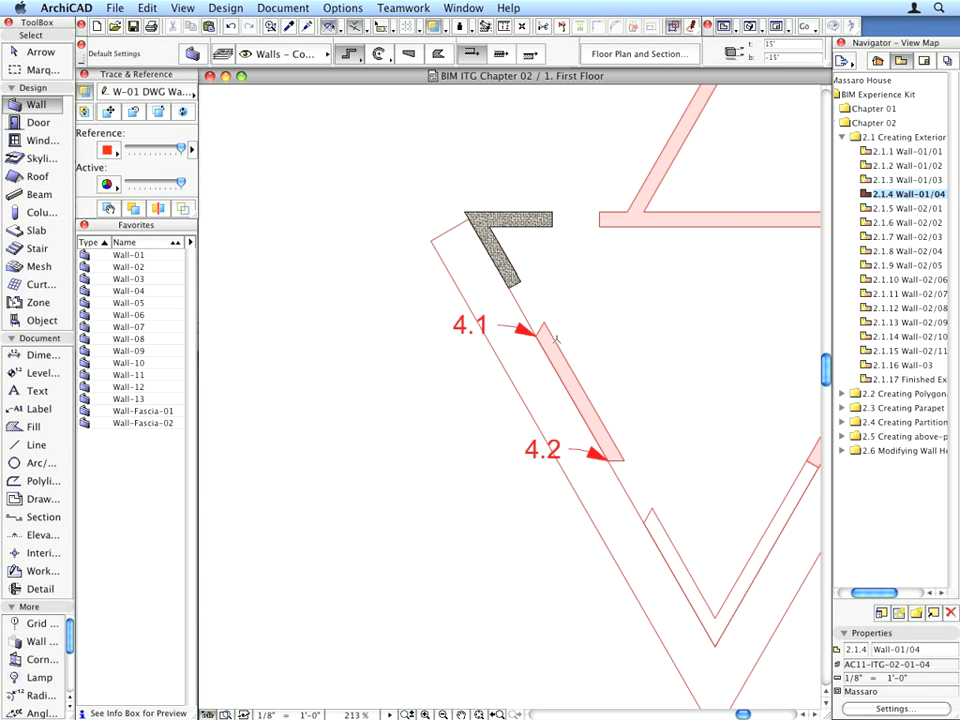
{"action": "left_click", "coordinate": [538, 334]}
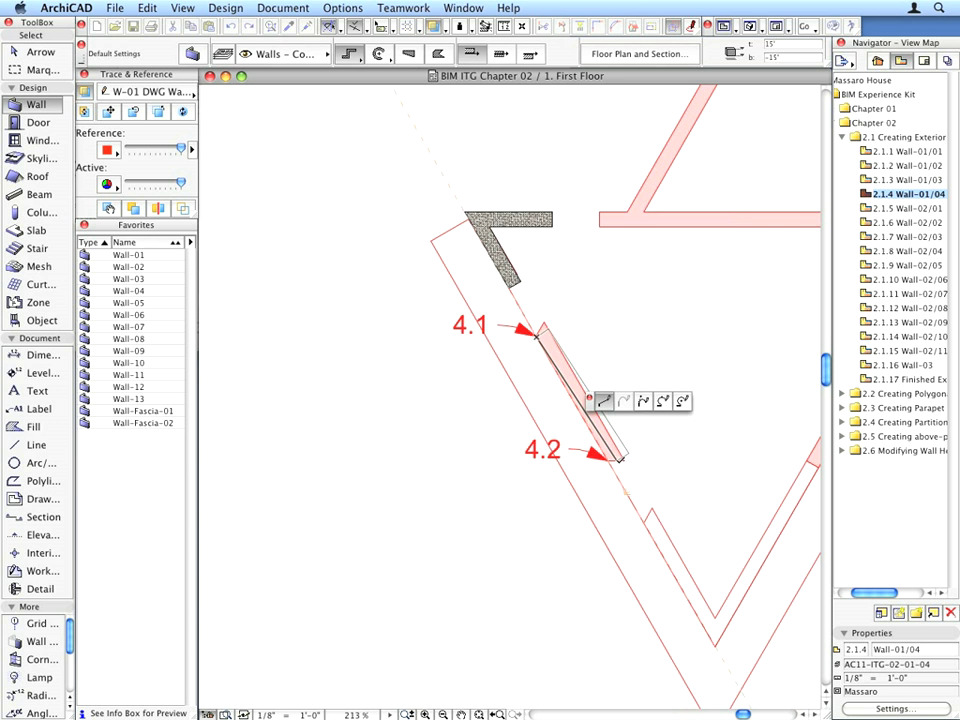
{"action": "double_click", "coordinate": [620, 458]}
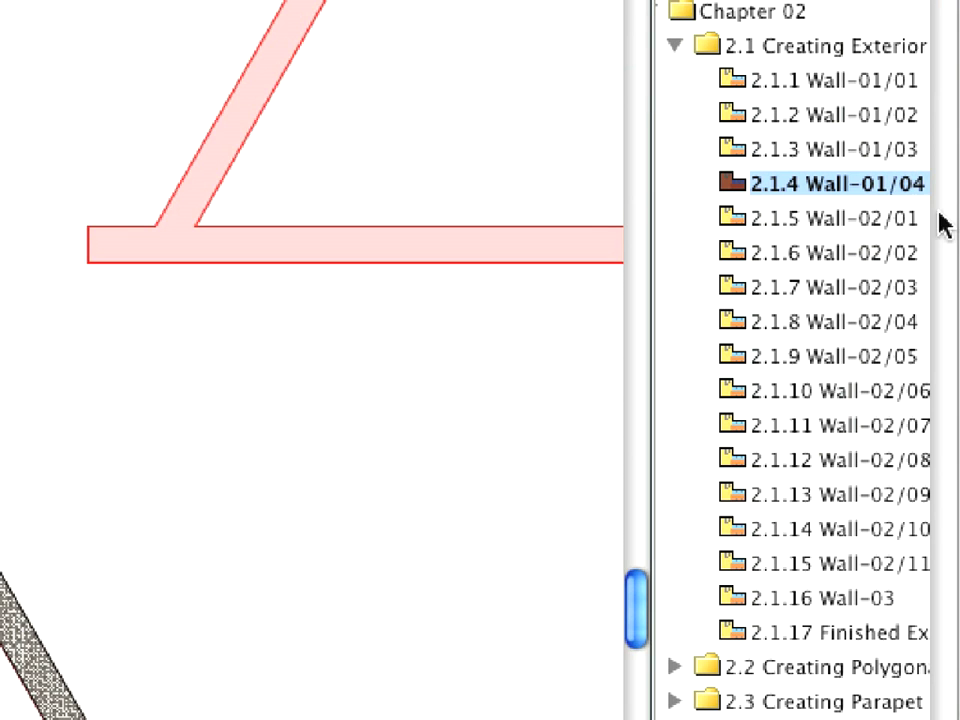
In the Wall-02/01 view, apply the Wall-02 favorite and draw a wall from 5.1 to 5.2.
{"action": "double_click", "coordinate": [912, 220]}
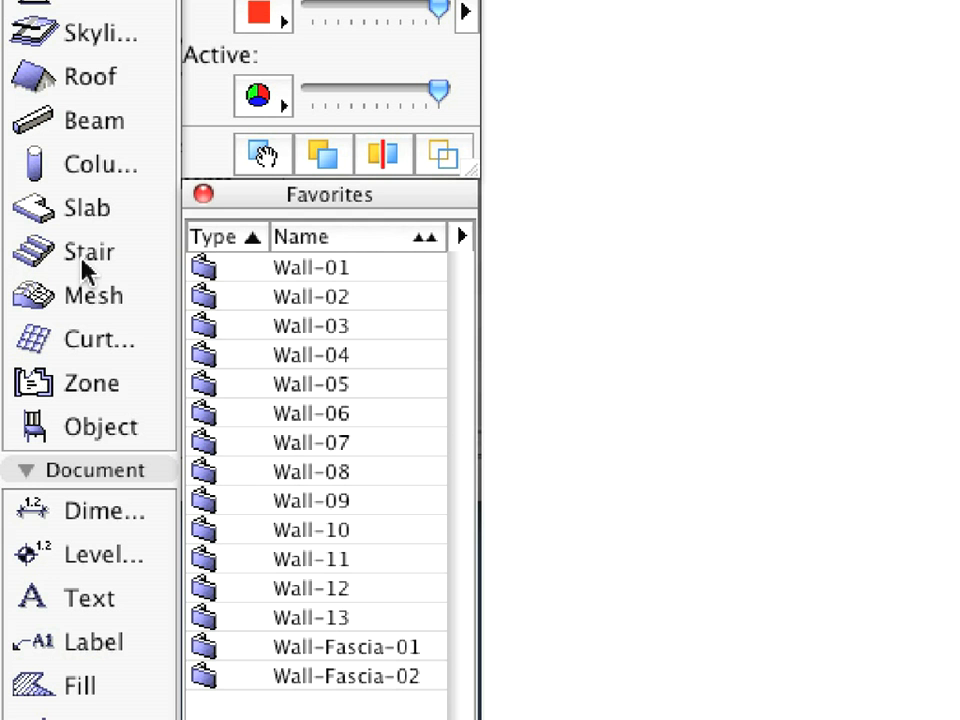
{"action": "left_click", "coordinate": [387, 303]}
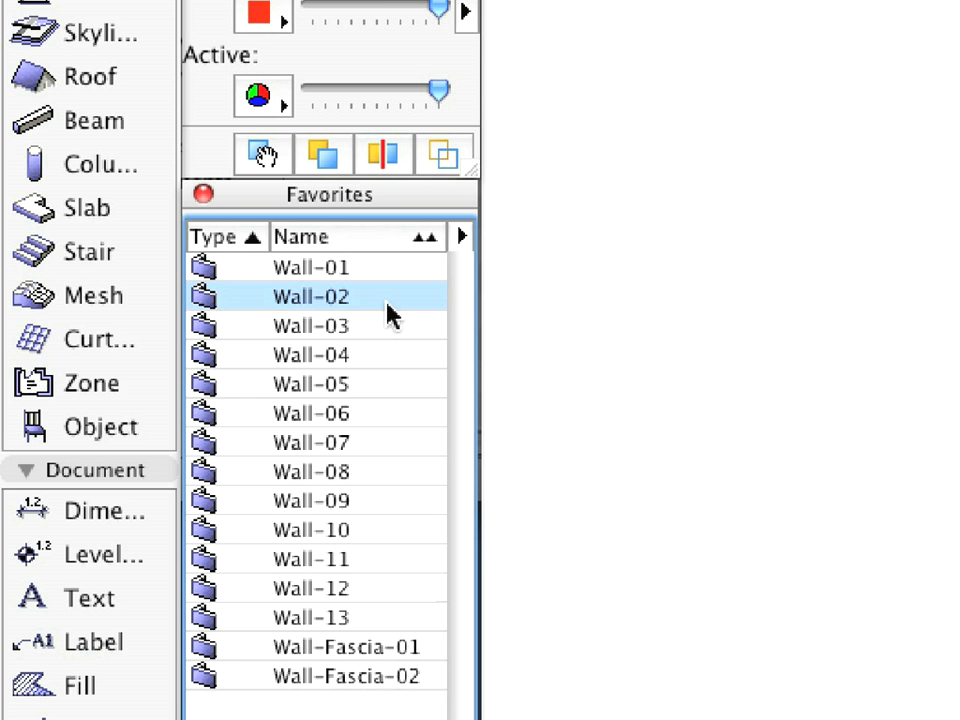
{"action": "double_click", "coordinate": [387, 303]}
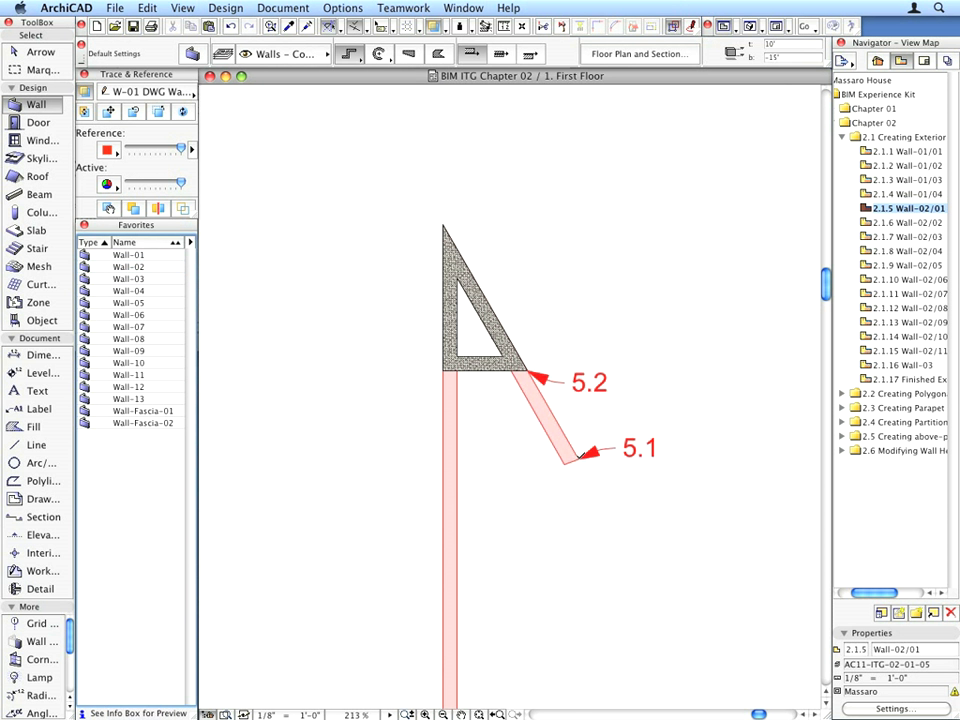
{"action": "left_click", "coordinate": [576, 460]}
{"action": "left_click", "coordinate": [527, 367]}
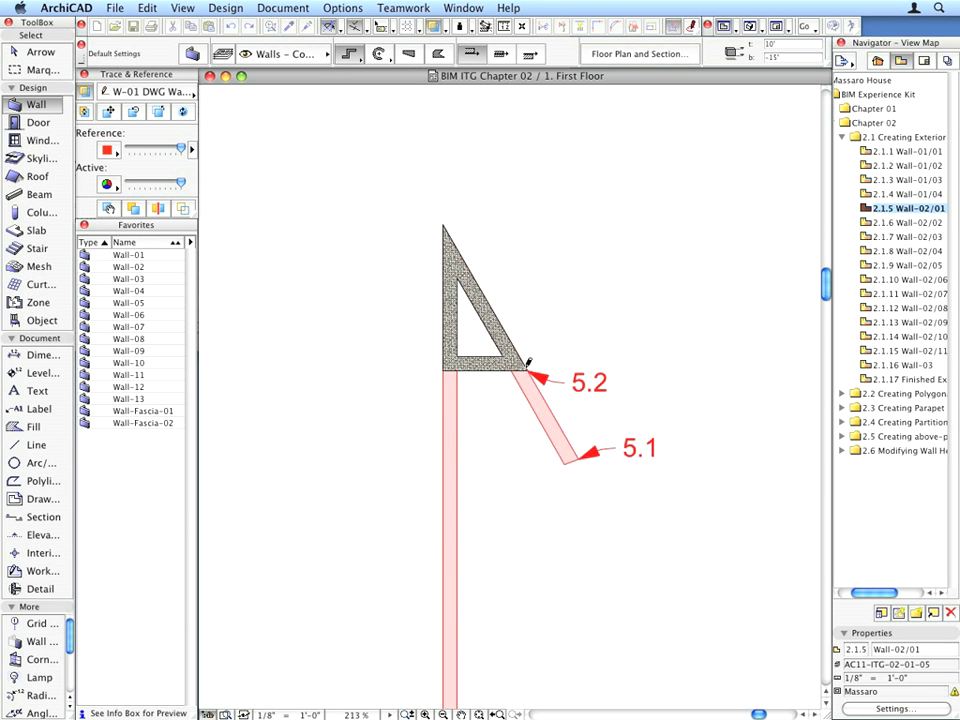
In the Wall-02/02 view, draw the wall chain 6.1–6.2–6.3.
{"action": "left_click", "coordinate": [934, 220]}
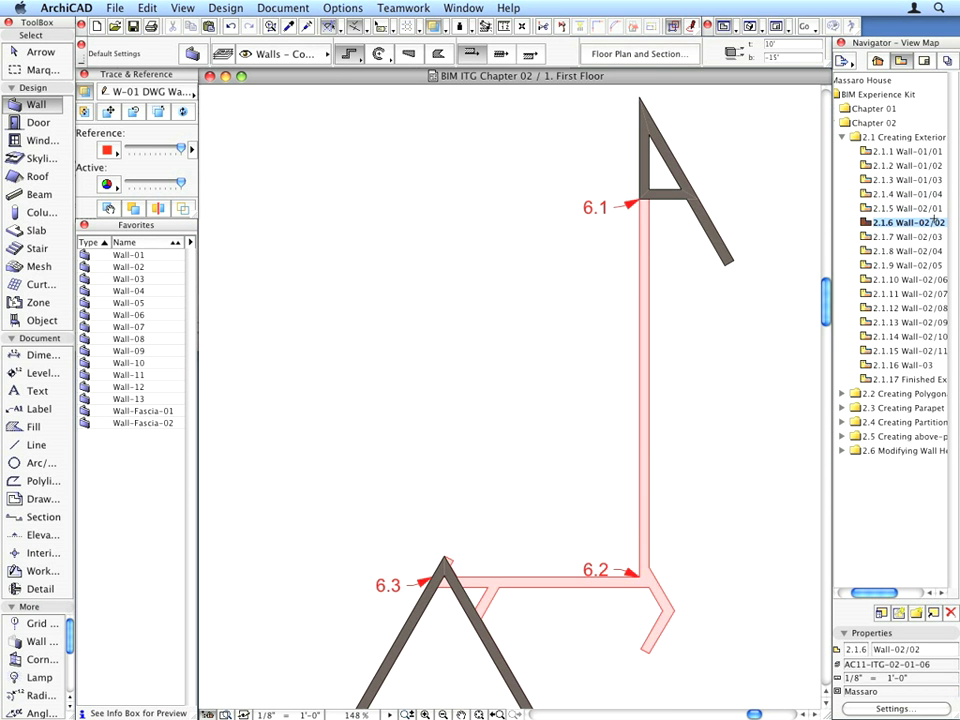
{"action": "left_click", "coordinate": [643, 197]}
{"action": "left_click", "coordinate": [643, 572]}
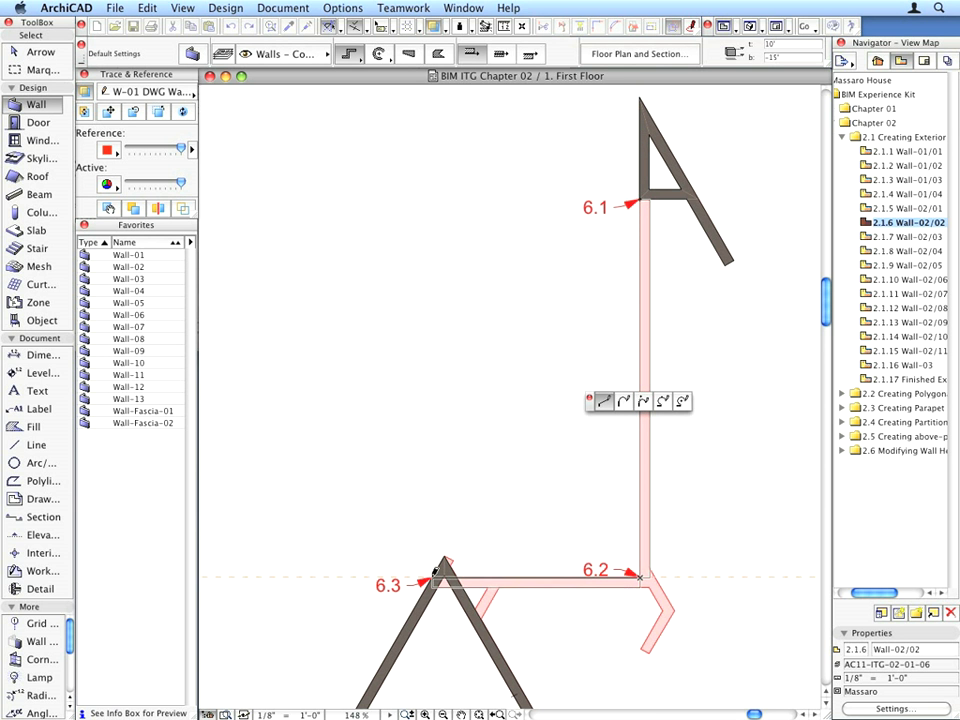
{"action": "double_click", "coordinate": [437, 573]}
{"action": "double_click", "coordinate": [932, 237]}
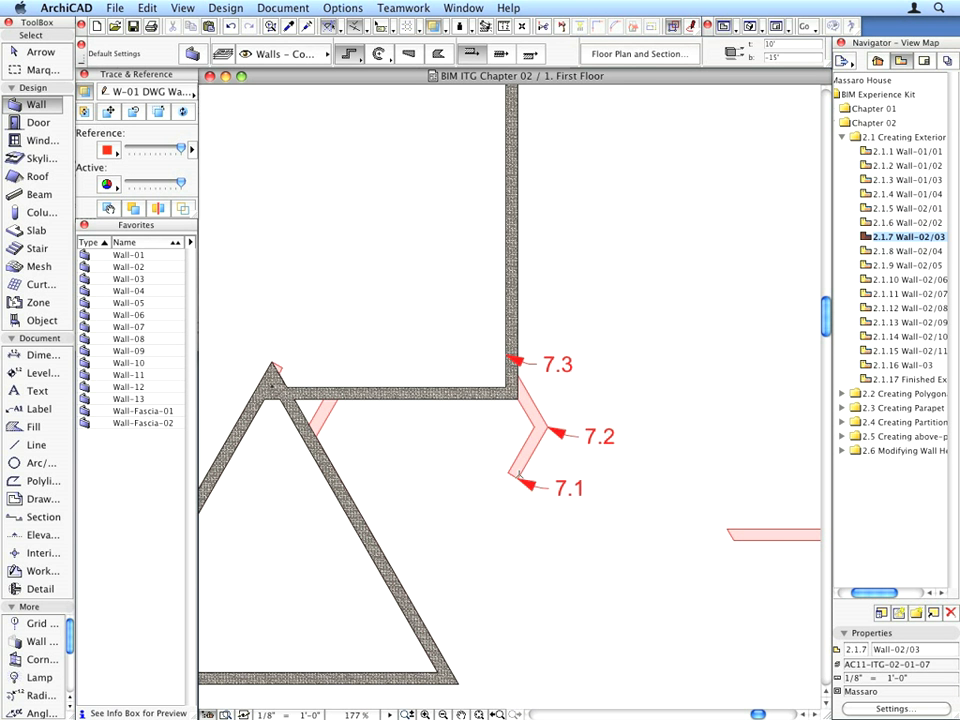
Draw the Wall-02 chain from point 7.1 through 7.2 to 7.3.
{"action": "left_click", "coordinate": [518, 480]}
{"action": "left_click", "coordinate": [540, 428]}
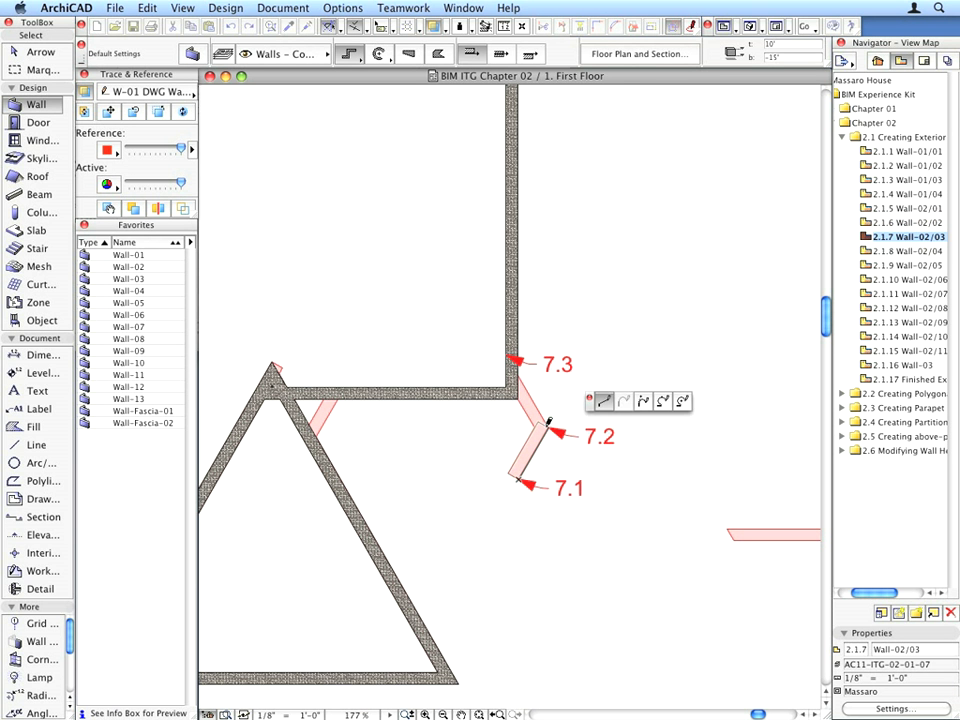
{"action": "left_click", "coordinate": [511, 358]}
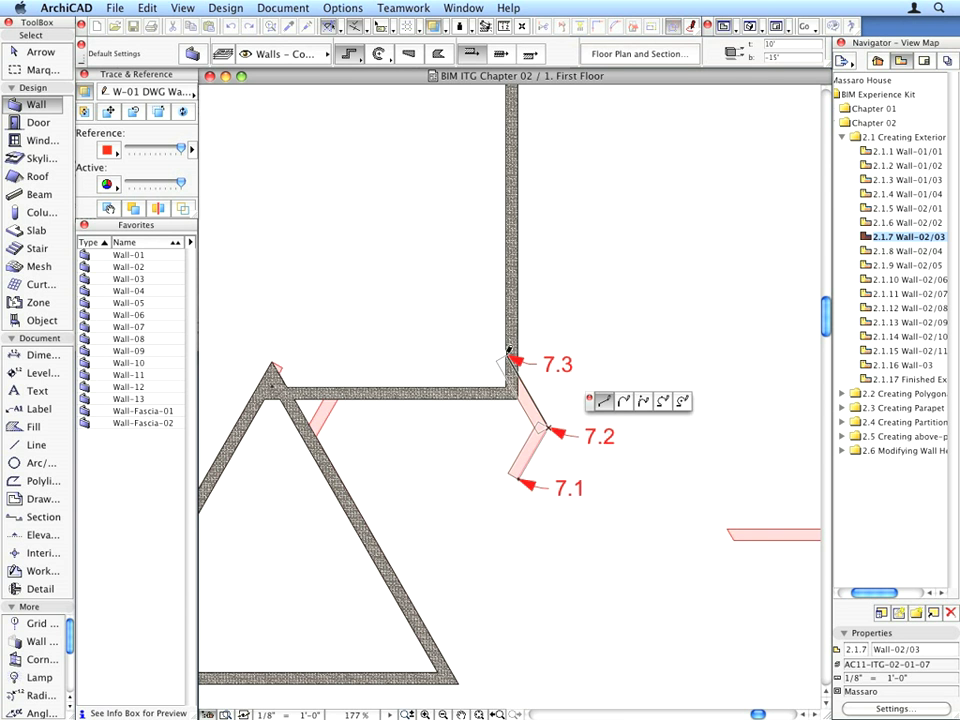
{"action": "left_click", "coordinate": [508, 352]}
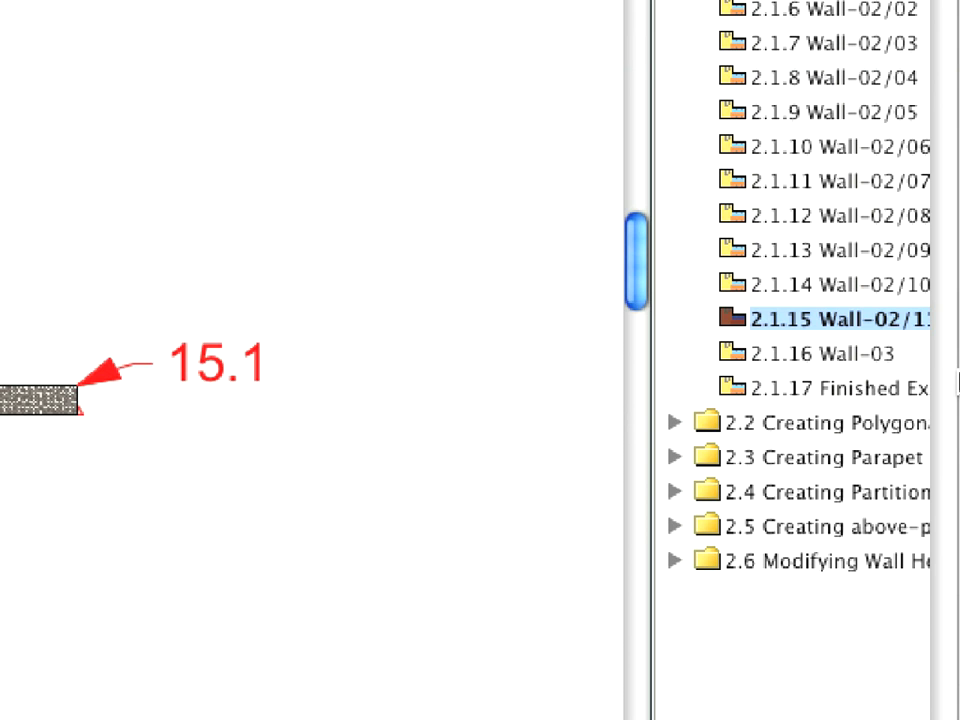
In the Wall-03 view, draw V-shaped Wall-03 favorite walls from 16.1 via 16.2 to 16.3.
{"action": "double_click", "coordinate": [874, 356]}
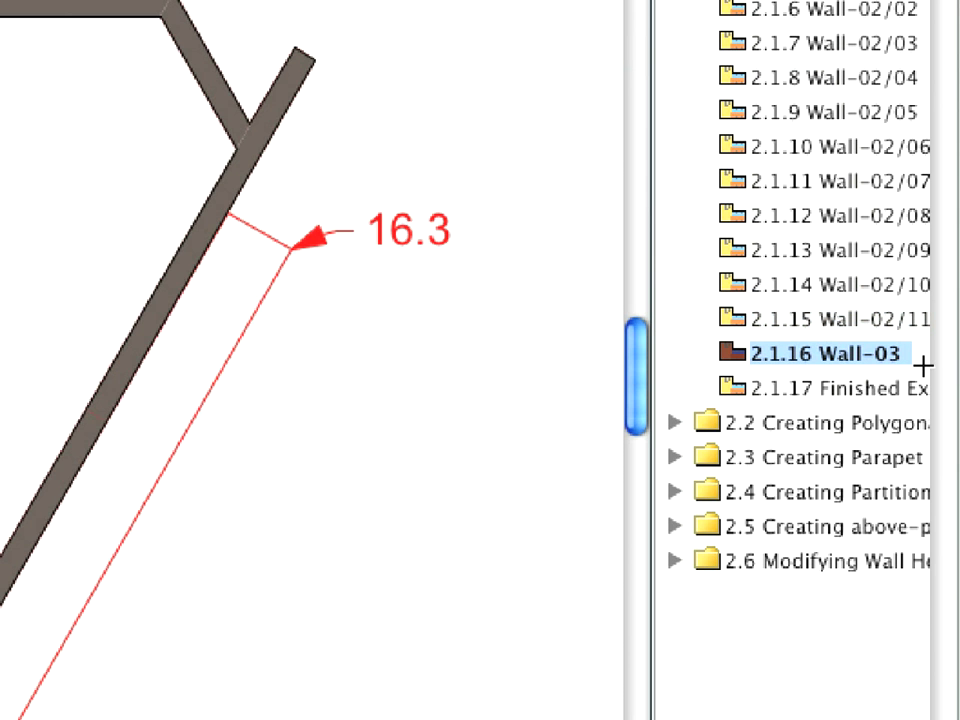
{"action": "left_click", "coordinate": [352, 290]}
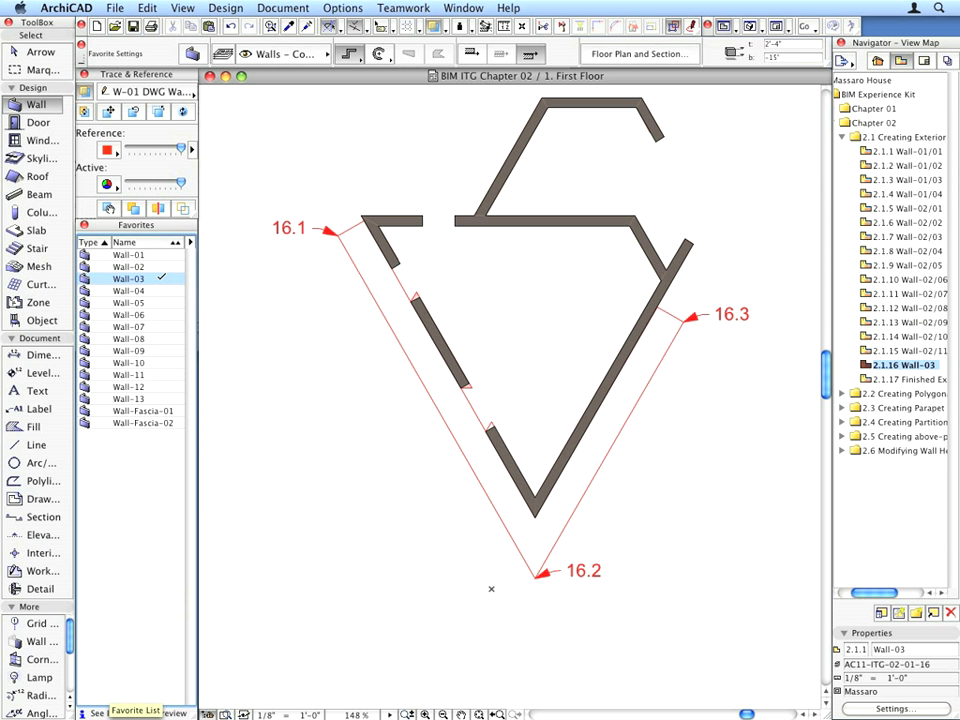
{"action": "left_click", "coordinate": [338, 234]}
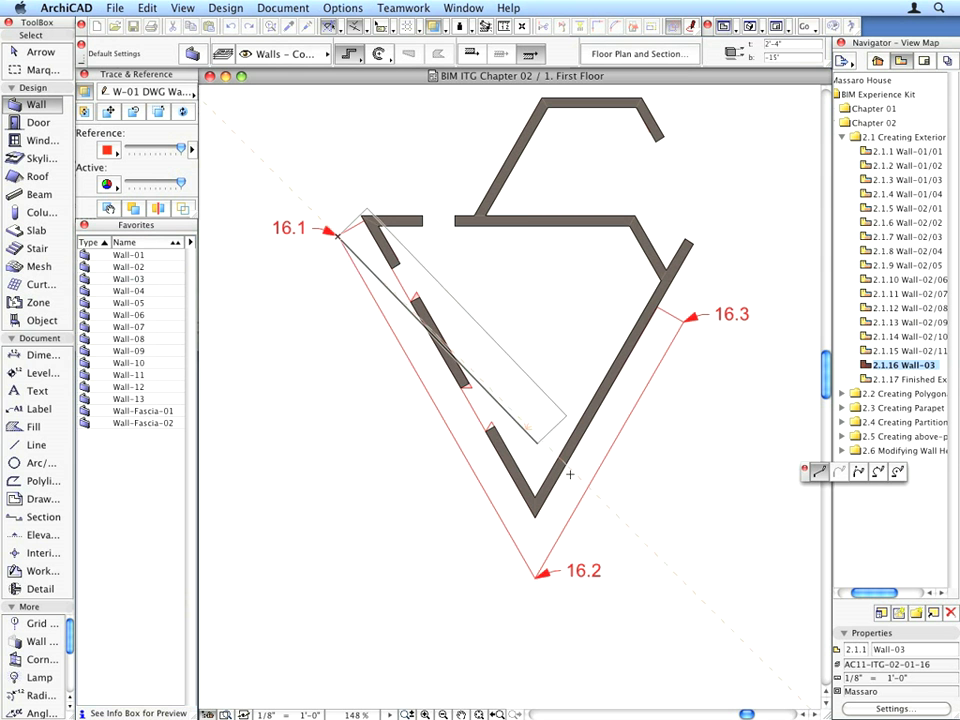
{"action": "left_click", "coordinate": [536, 574]}
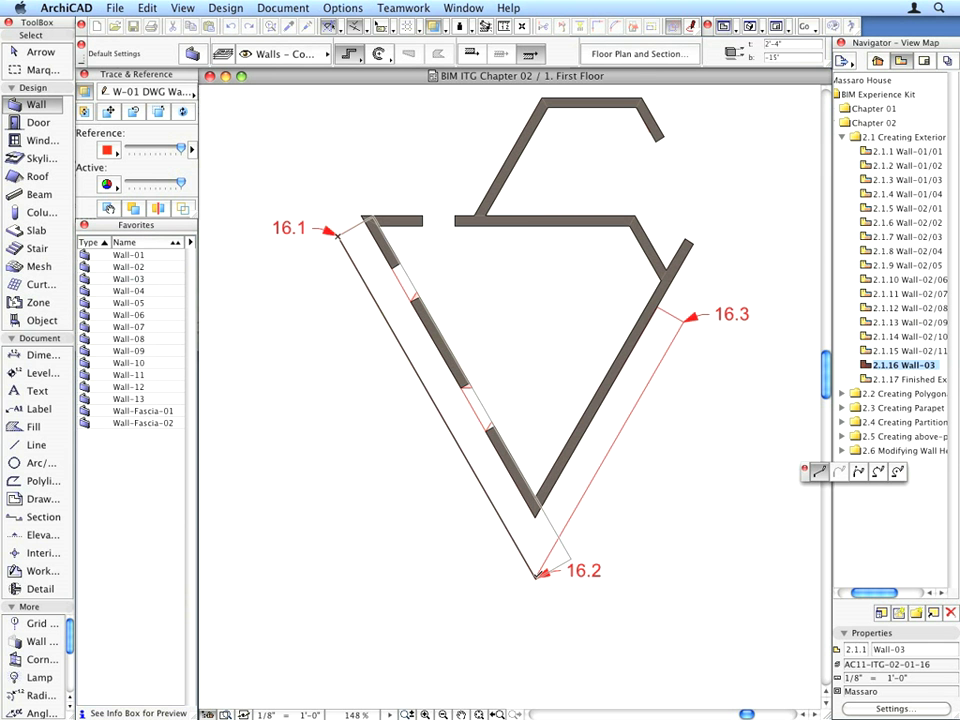
{"action": "double_click", "coordinate": [688, 320]}
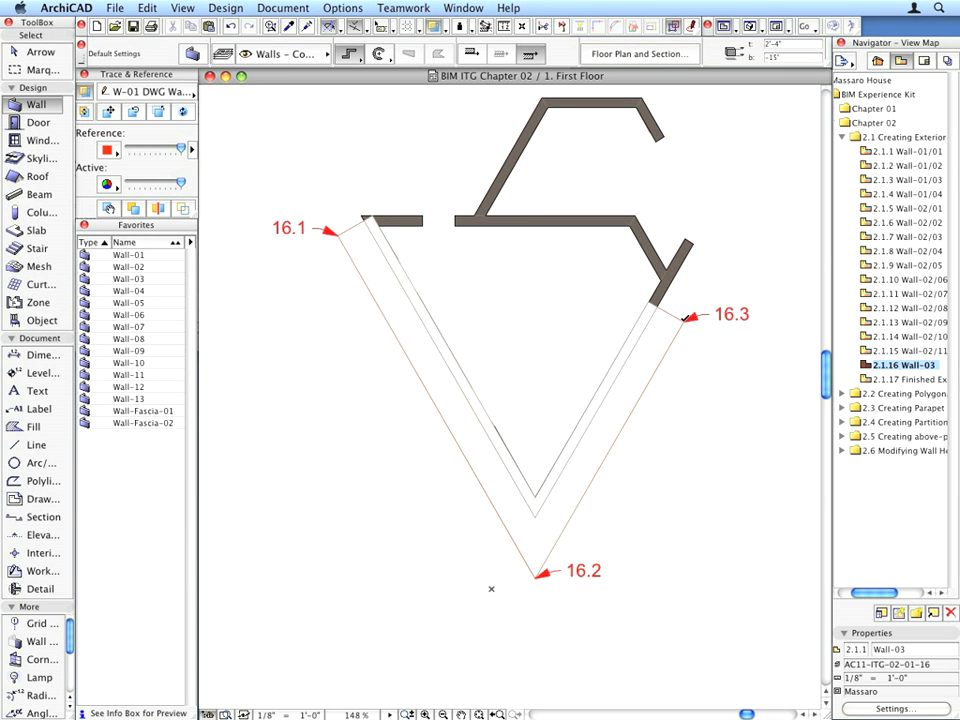
{"action": "left_click", "coordinate": [448, 430]}
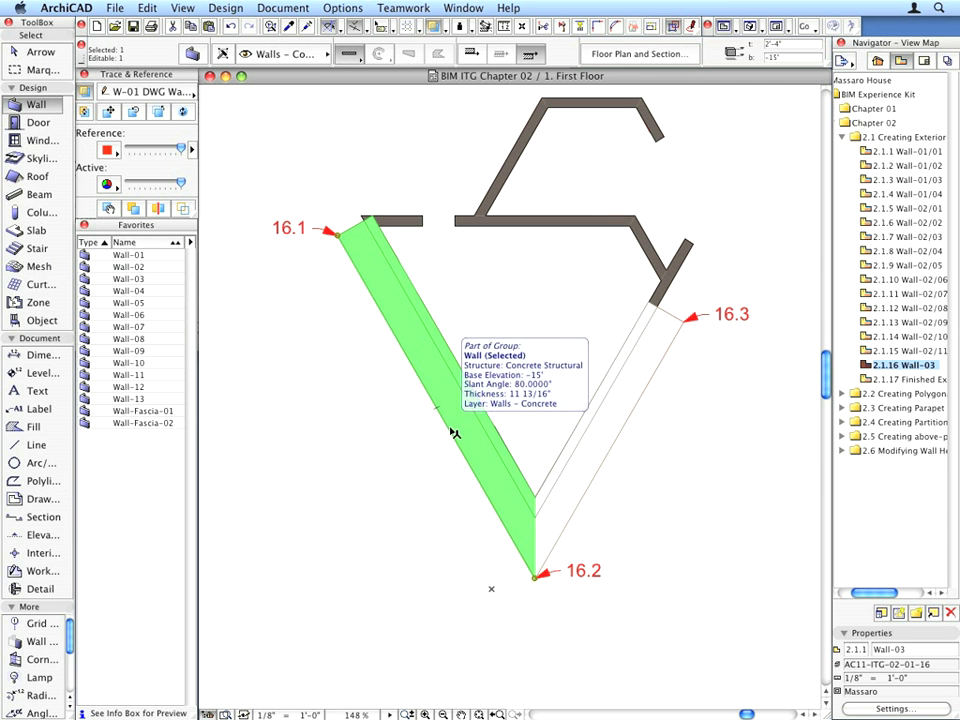
Send both slanted Wall-03 walls to the back of the display order.
{"action": "left_click", "coordinate": [622, 444], "text": "shift"}
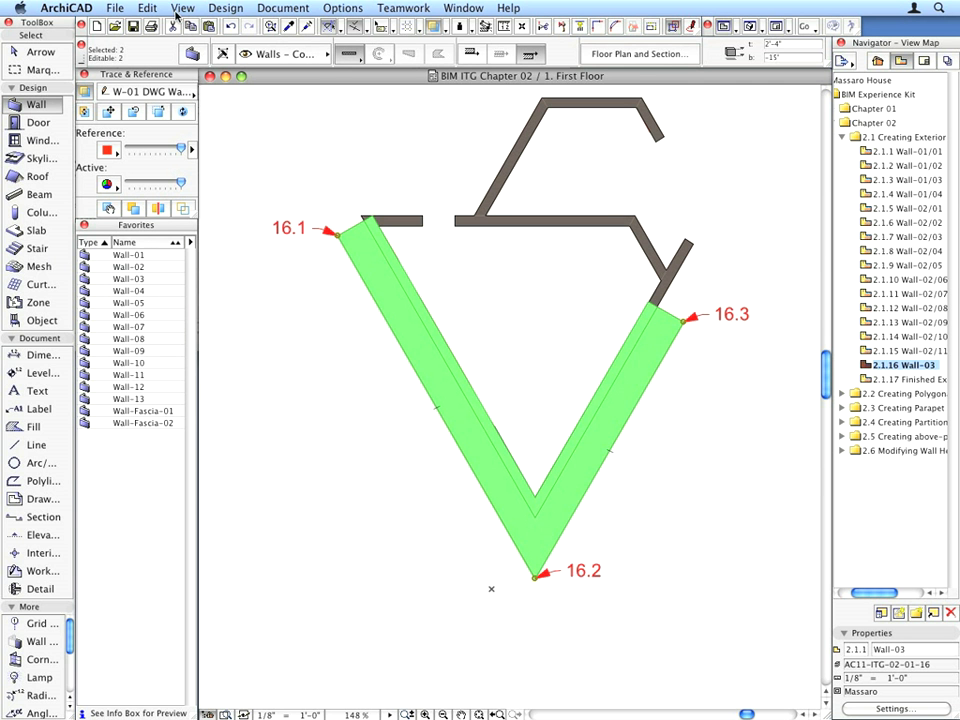
{"action": "left_click", "coordinate": [146, 6]}
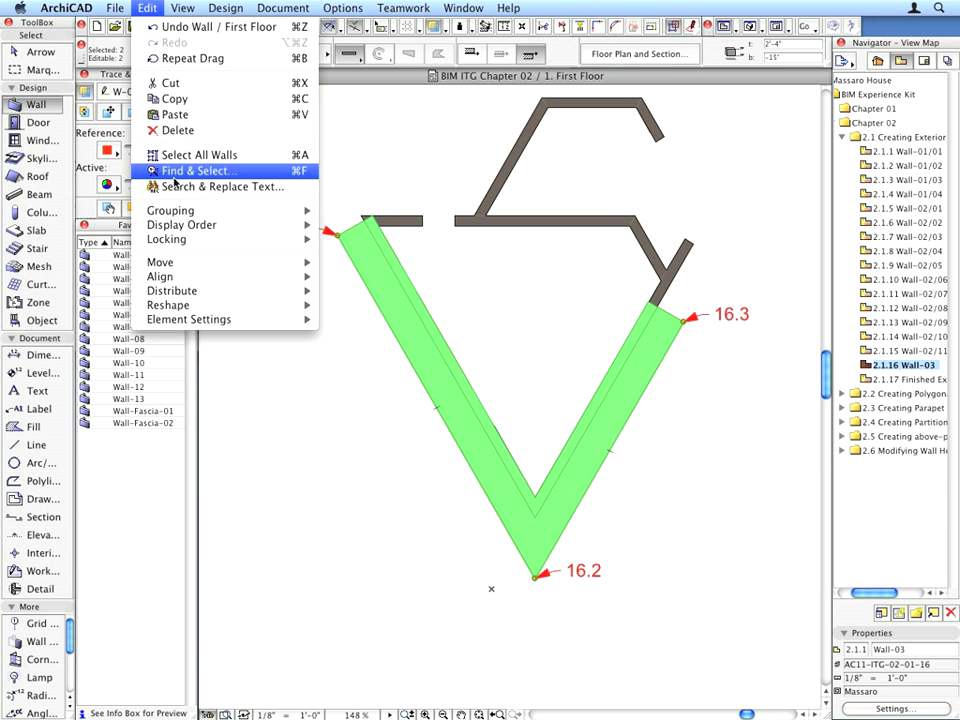
{"action": "mouse_move", "coordinate": [196, 218]}
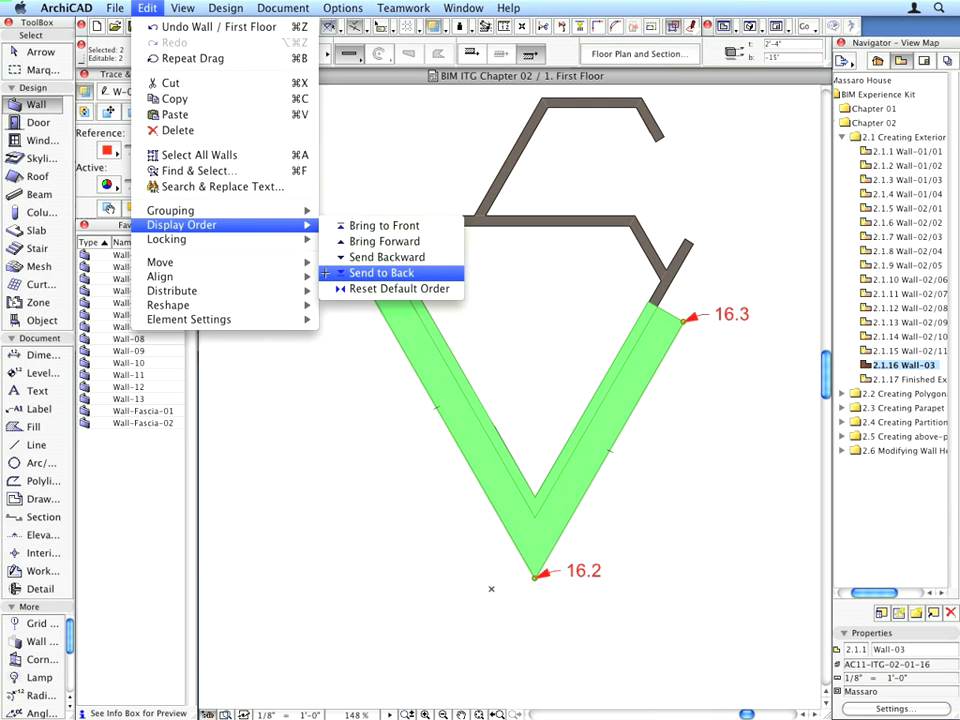
{"action": "left_click", "coordinate": [326, 273]}
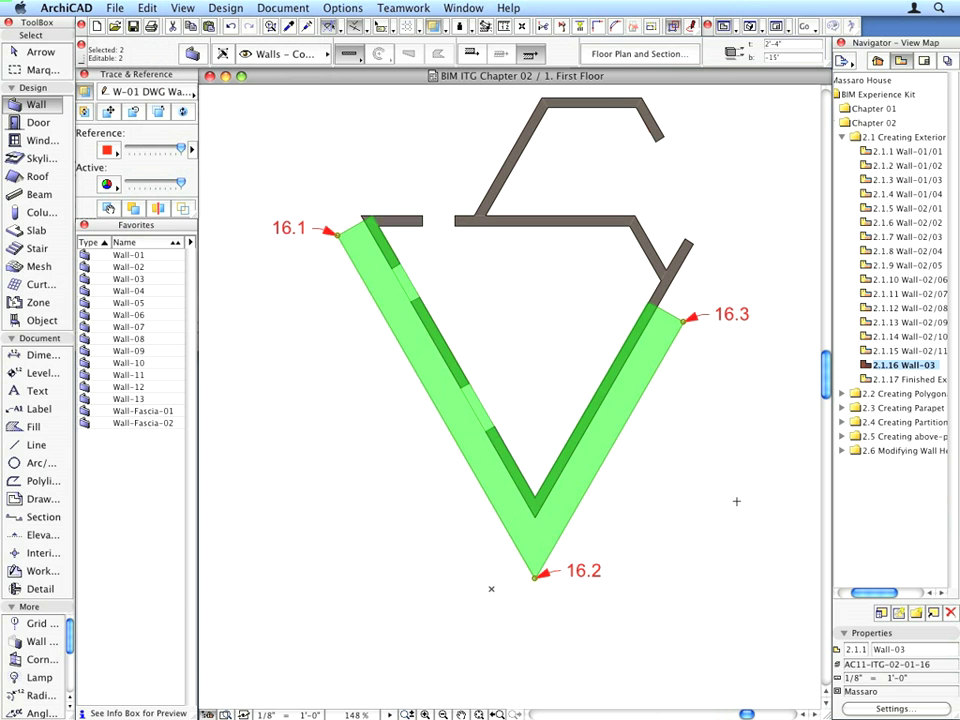
{"action": "key", "text": "Escape"}
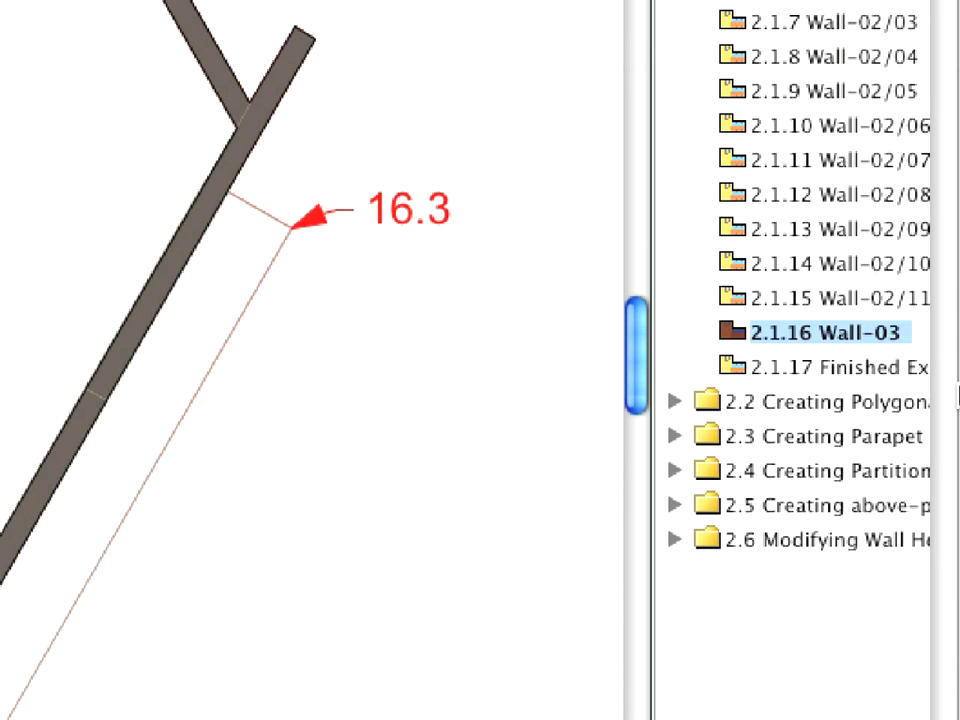
{"action": "double_click", "coordinate": [912, 369]}
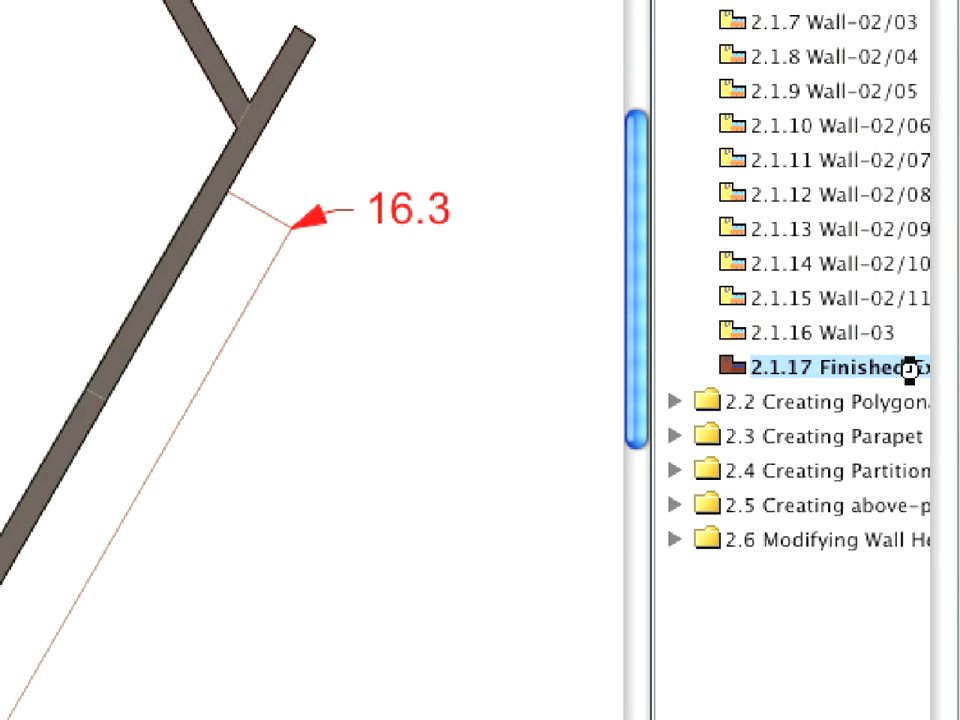